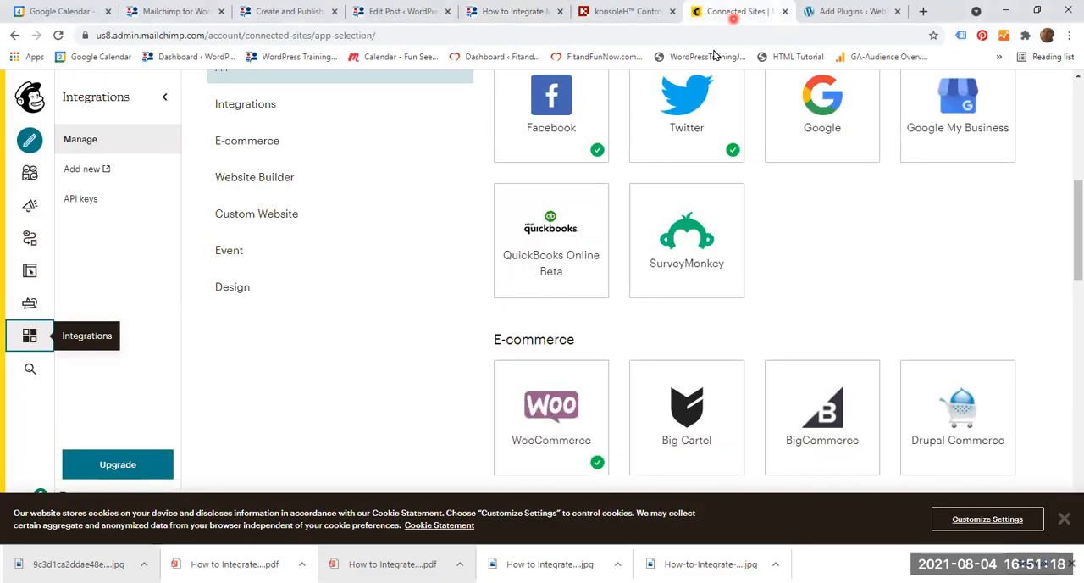
# Switch to the WordPress admin's plugin search results and install and activate the WooCommerce plugin.
pyautogui.click(331, 271)
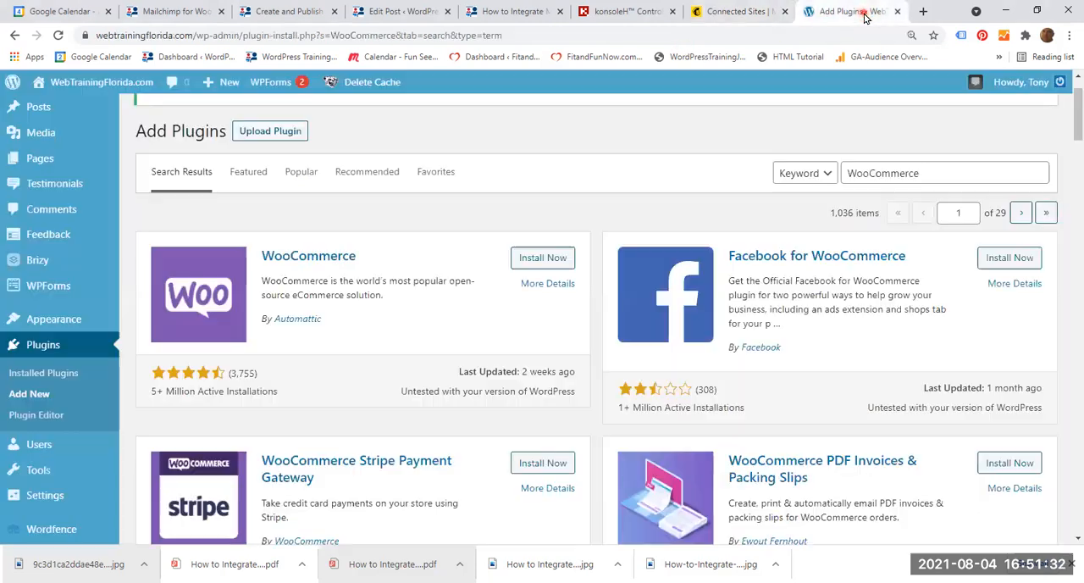
pyautogui.click(864, 13)
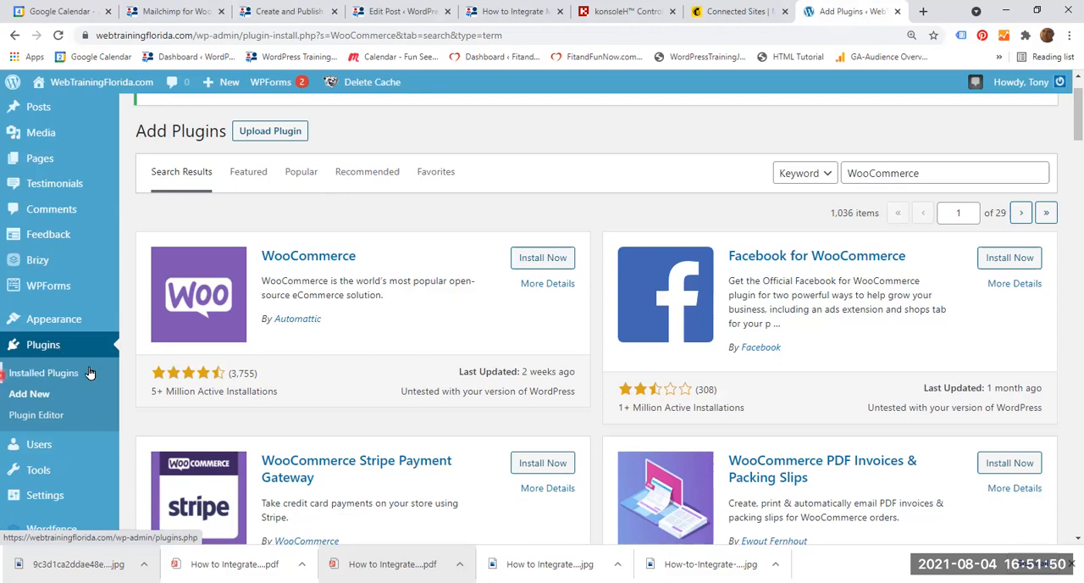
pyautogui.click(52, 399)
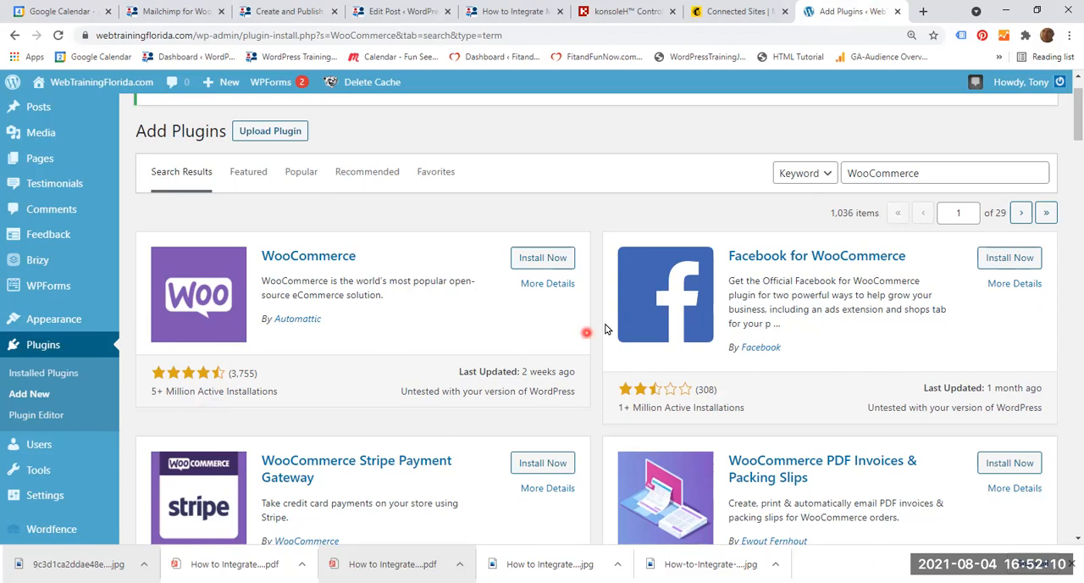
pyautogui.click(549, 258)
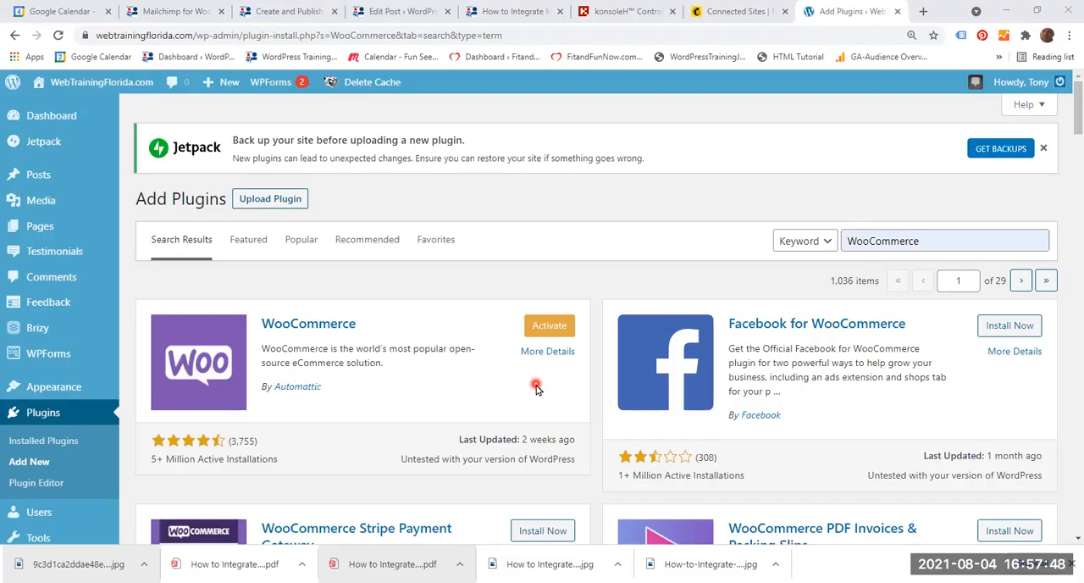
pyautogui.click(550, 331)
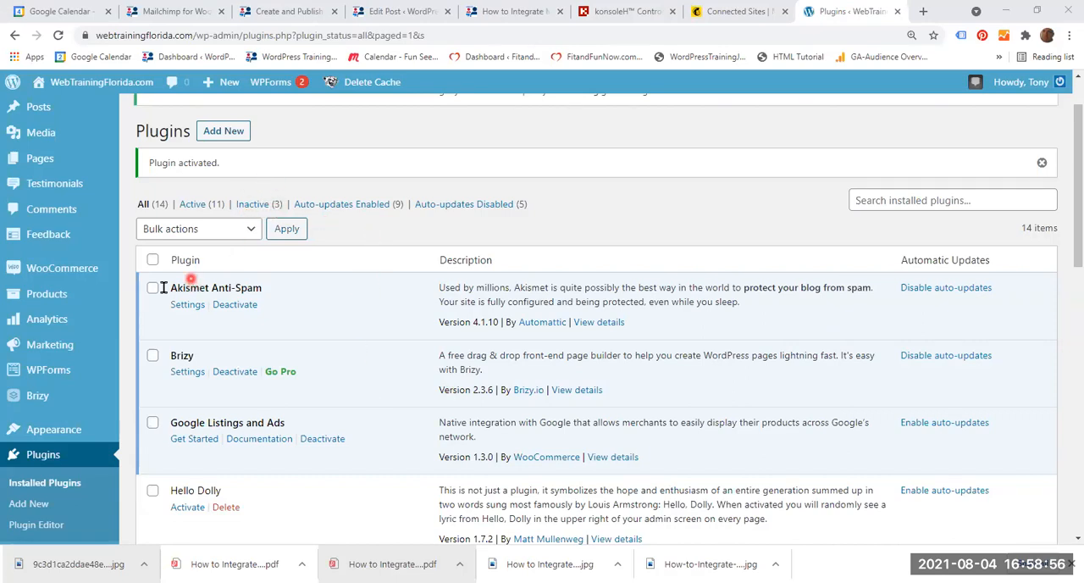
# Open the WordPress dashboard home and start the WooCommerce store setup.
pyautogui.moveTo(85, 273)
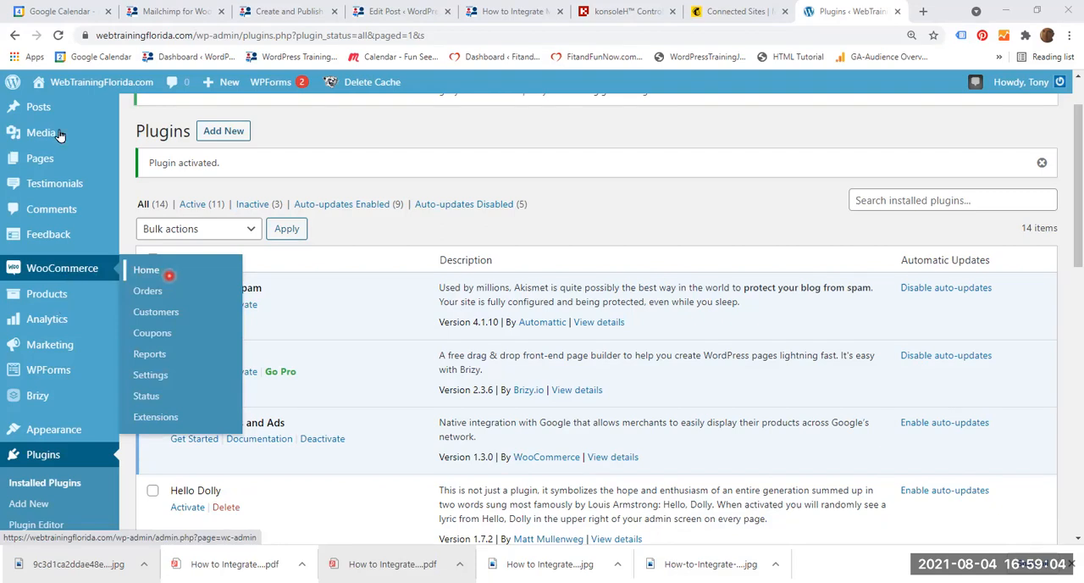
pyautogui.scroll(1, 59, 125)
pyautogui.moveTo(59, 126)
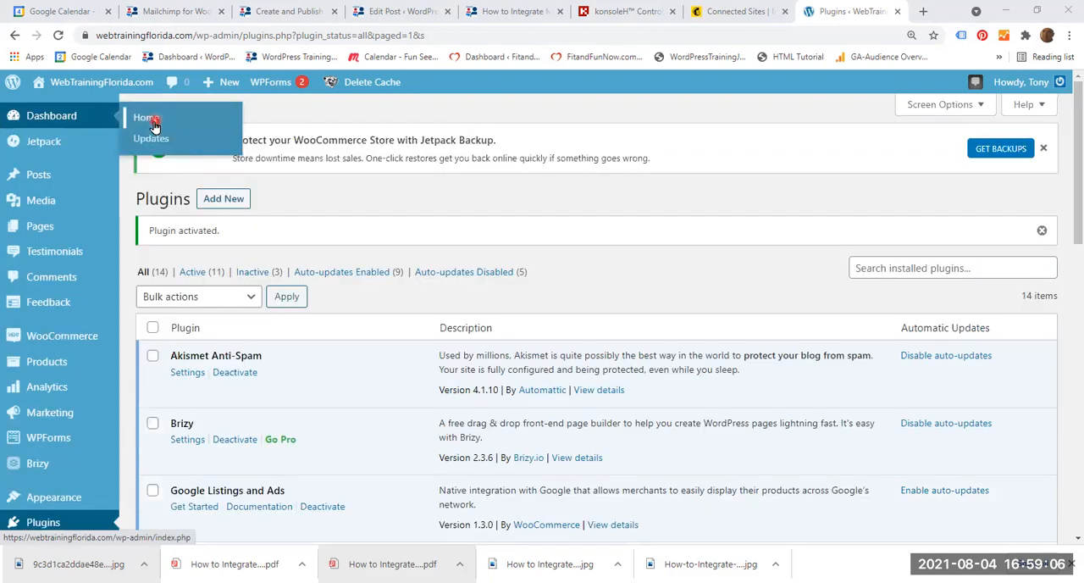
pyautogui.click(148, 117)
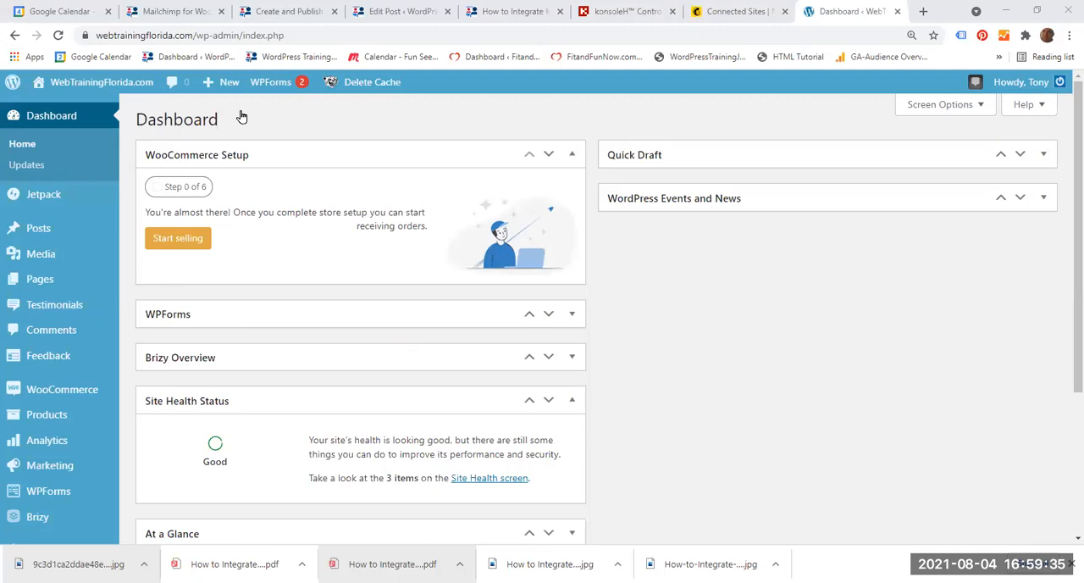
pyautogui.moveTo(342, 117); pyautogui.dragTo(268, 135)
pyautogui.click(186, 240)
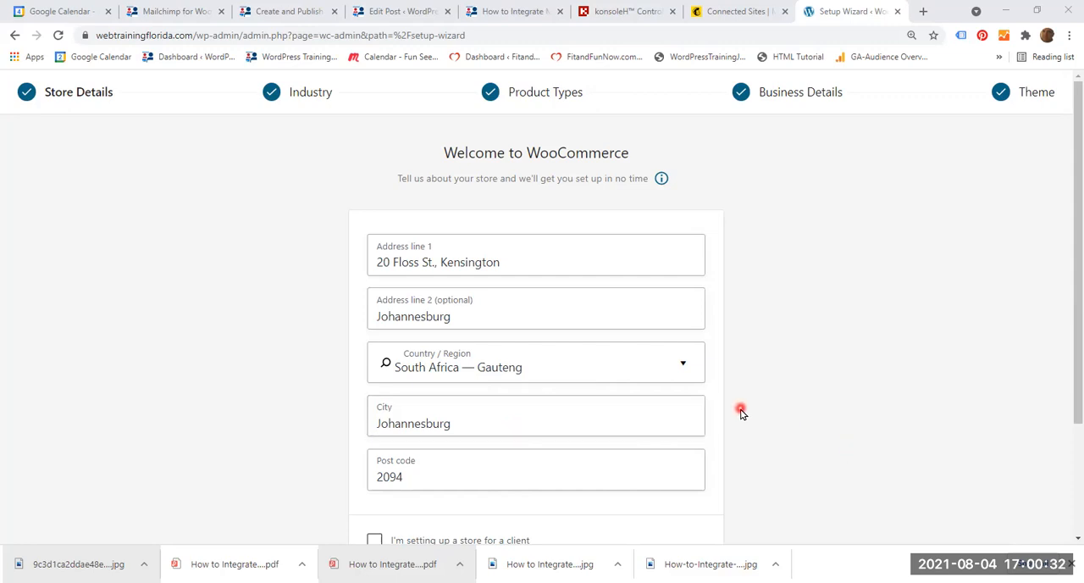
# Confirm the prefilled store details and keep Education and learning as the store's industry.
pyautogui.scroll(-3, 740, 411)
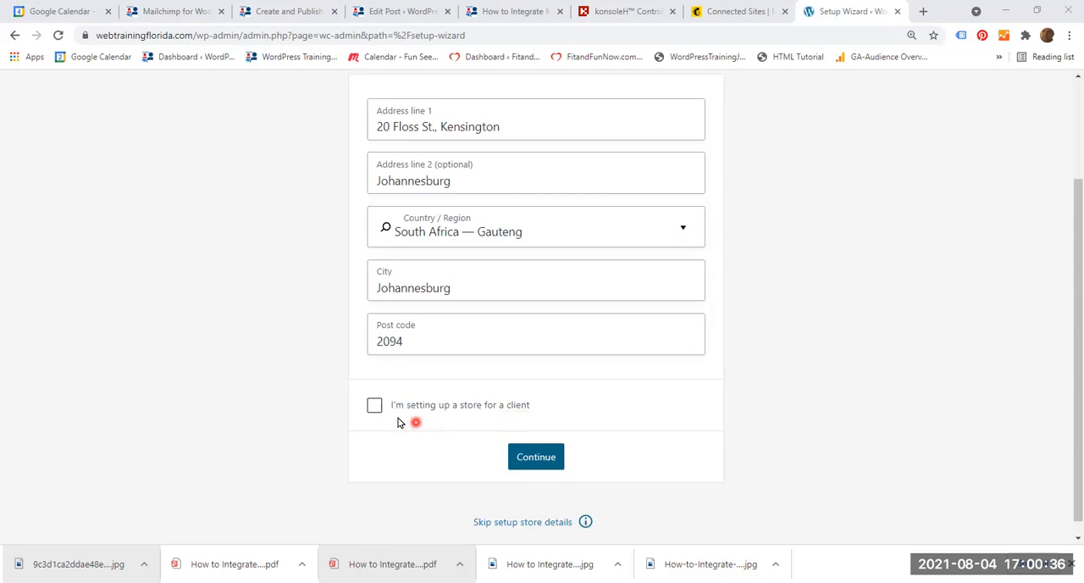
pyautogui.click(532, 457)
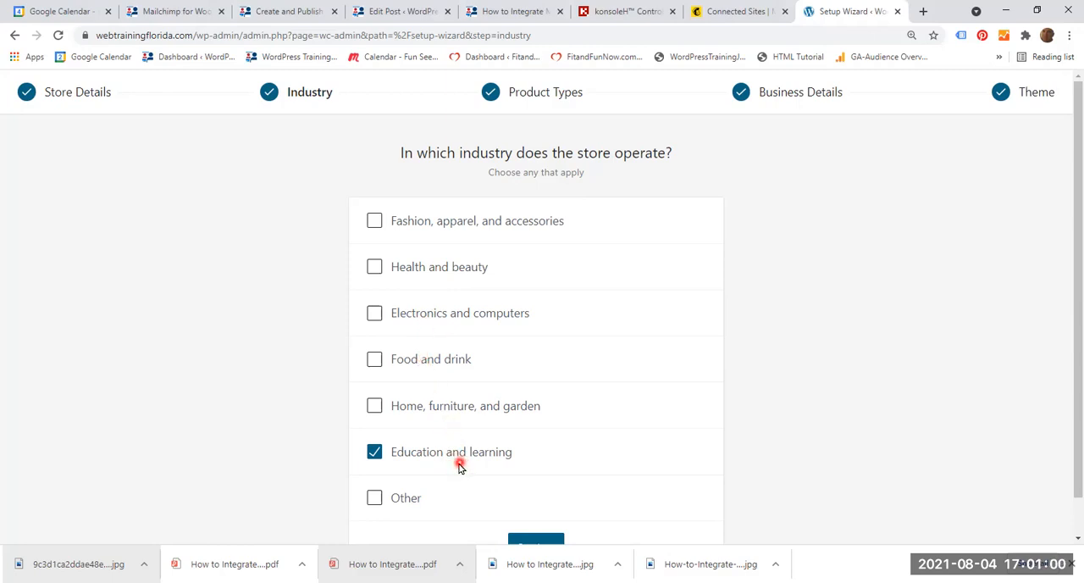
pyautogui.scroll(-1, 459, 465)
pyautogui.click(536, 506)
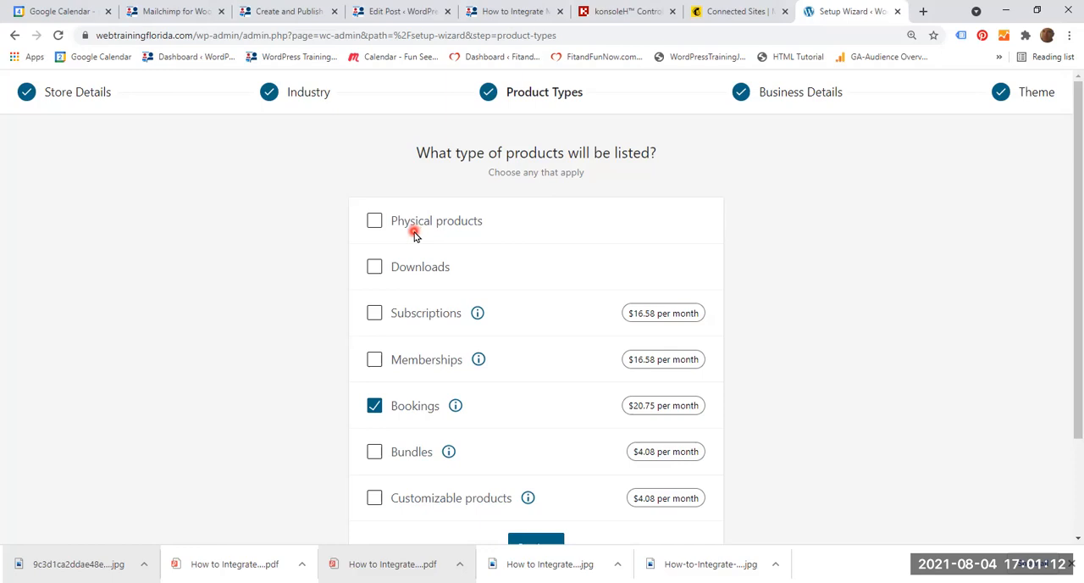
pyautogui.click(376, 222)
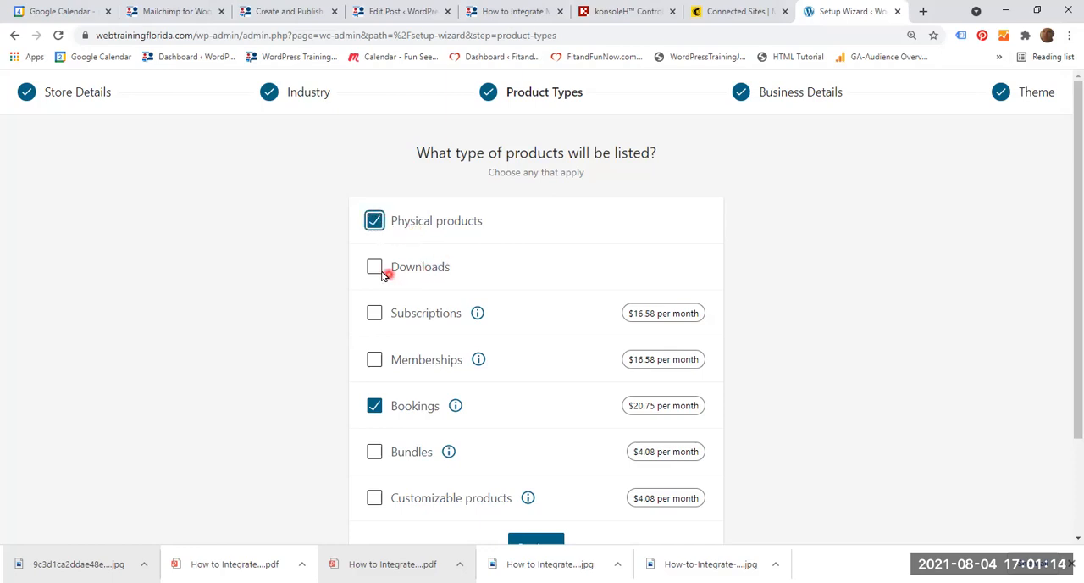
pyautogui.click(374, 269)
pyautogui.click(375, 269)
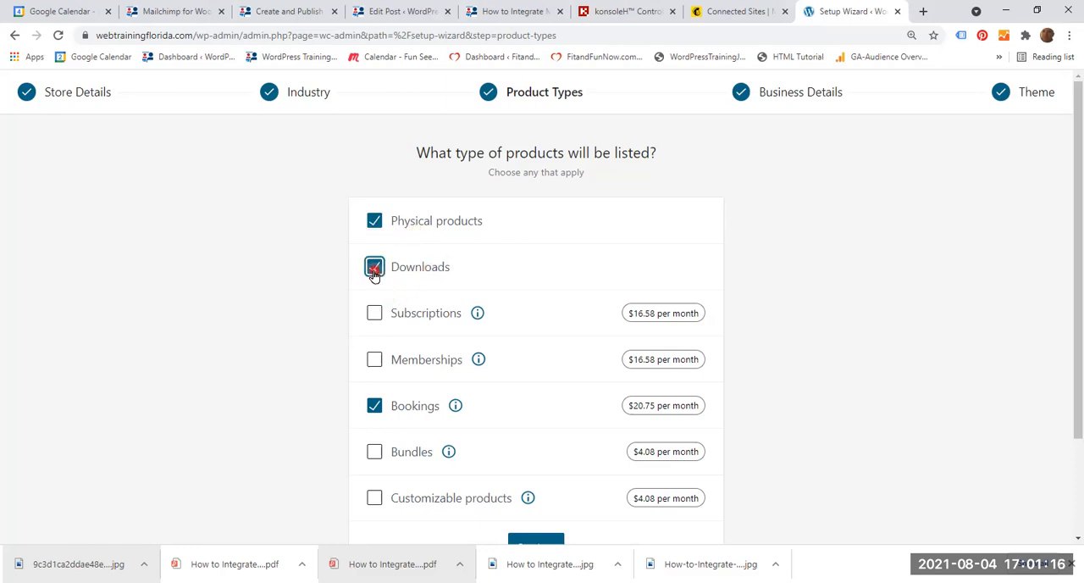
pyautogui.click(376, 222)
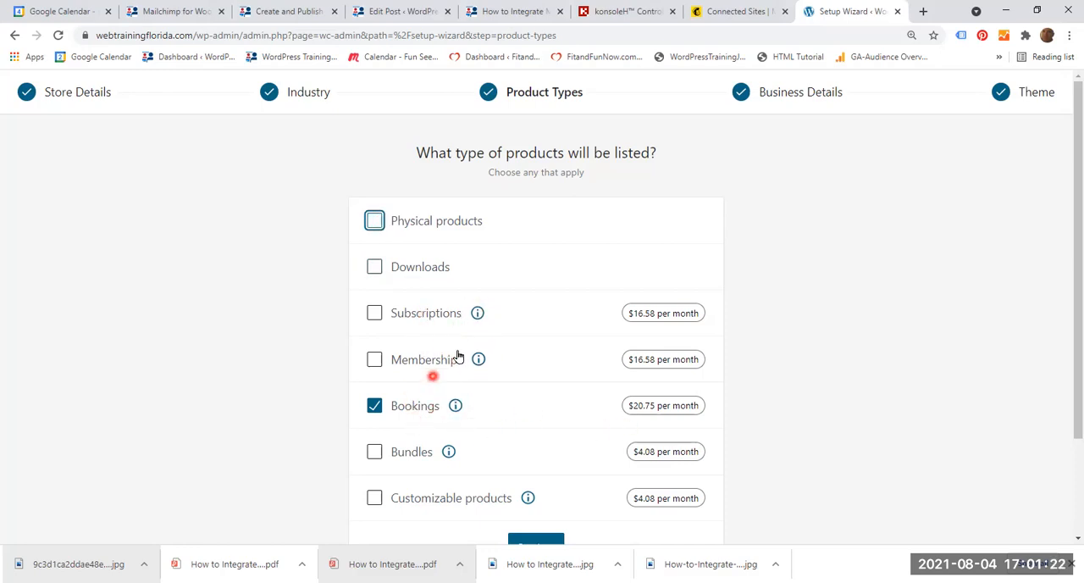
# Read the description of the Bookings product type and continue with Bookings as the only product type.
pyautogui.click(456, 407)
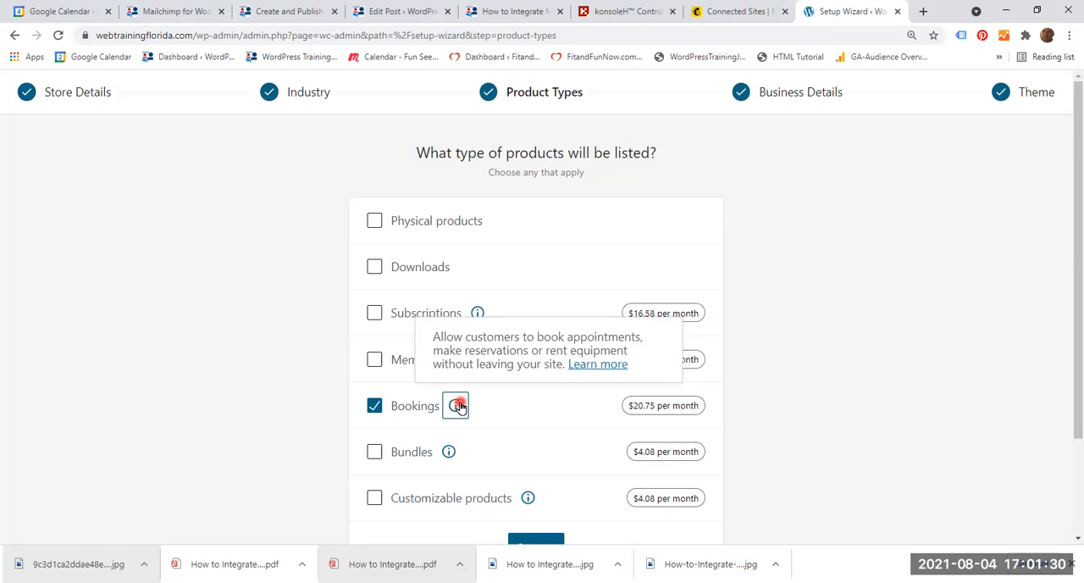
pyautogui.scroll(-2, 925, 408)
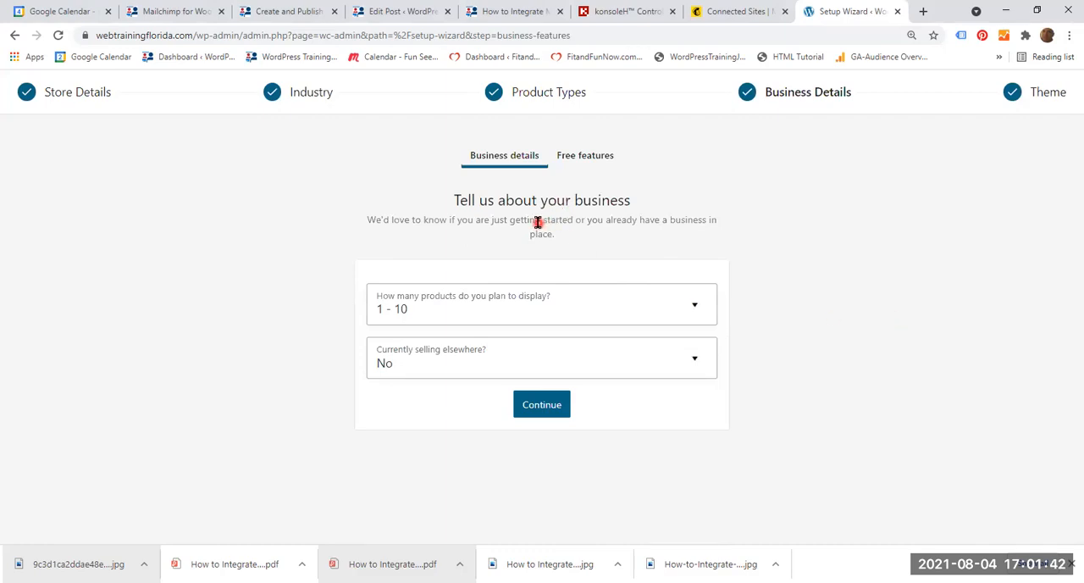
# Set the number of products planned for display to 1 - 10.
pyautogui.click(525, 316)
pyautogui.click(695, 305)
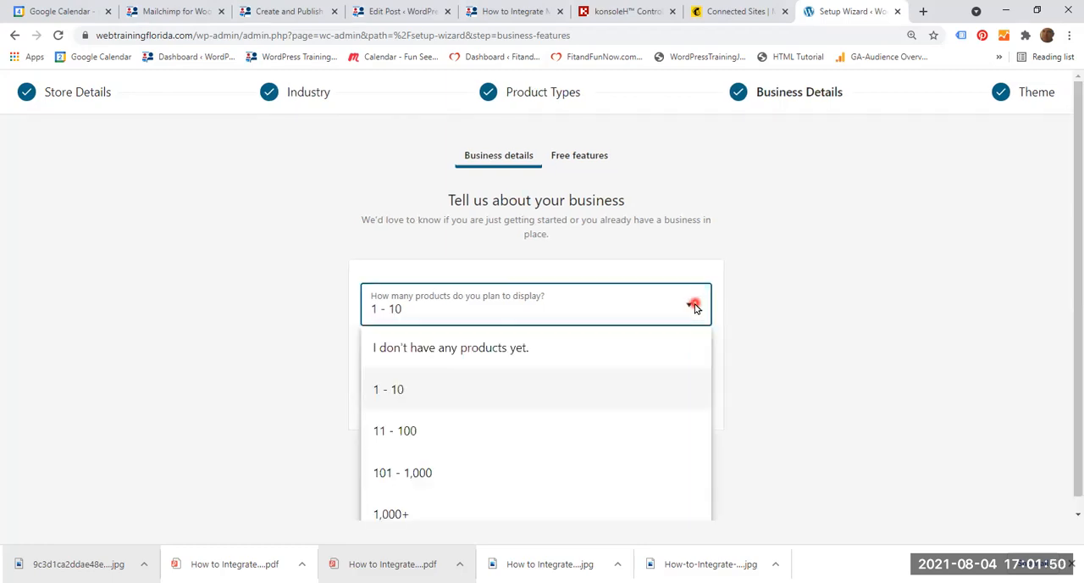
pyautogui.scroll(-1, 667, 394)
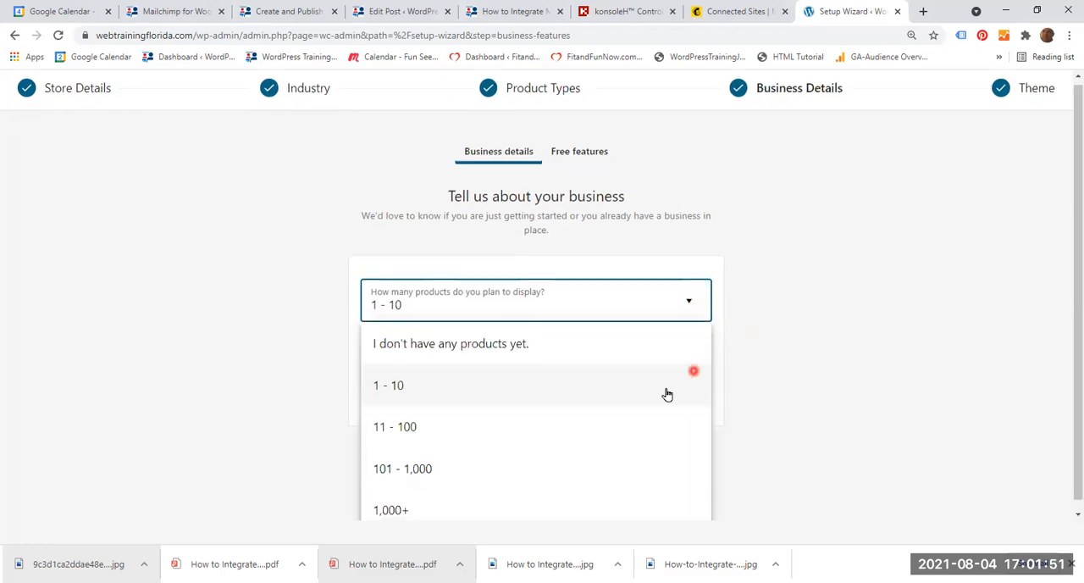
pyautogui.click(401, 378)
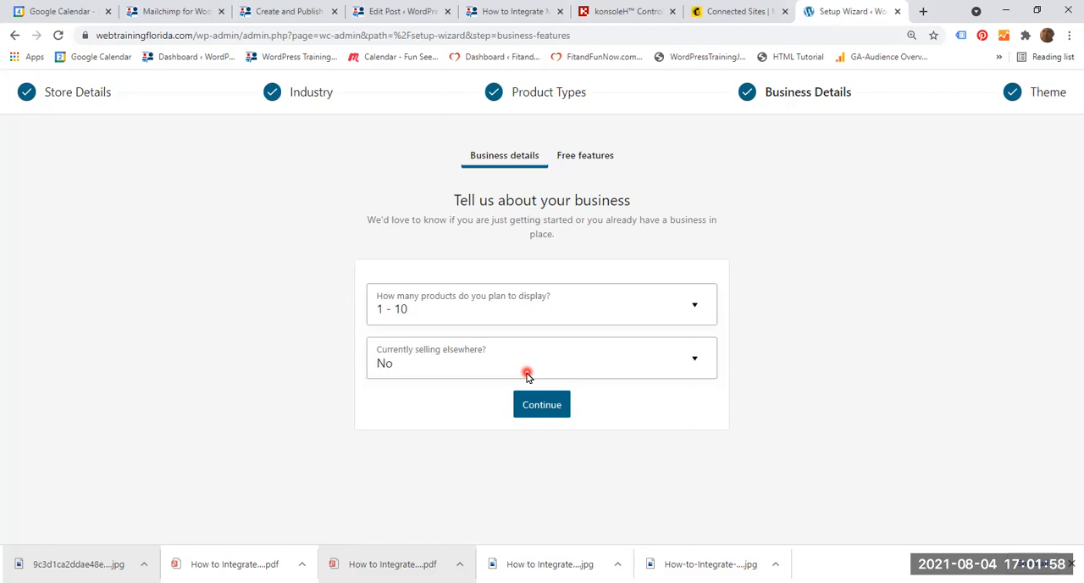
pyautogui.click(697, 360)
pyautogui.scroll(-1, 742, 360)
pyautogui.click(445, 380)
pyautogui.click(444, 380)
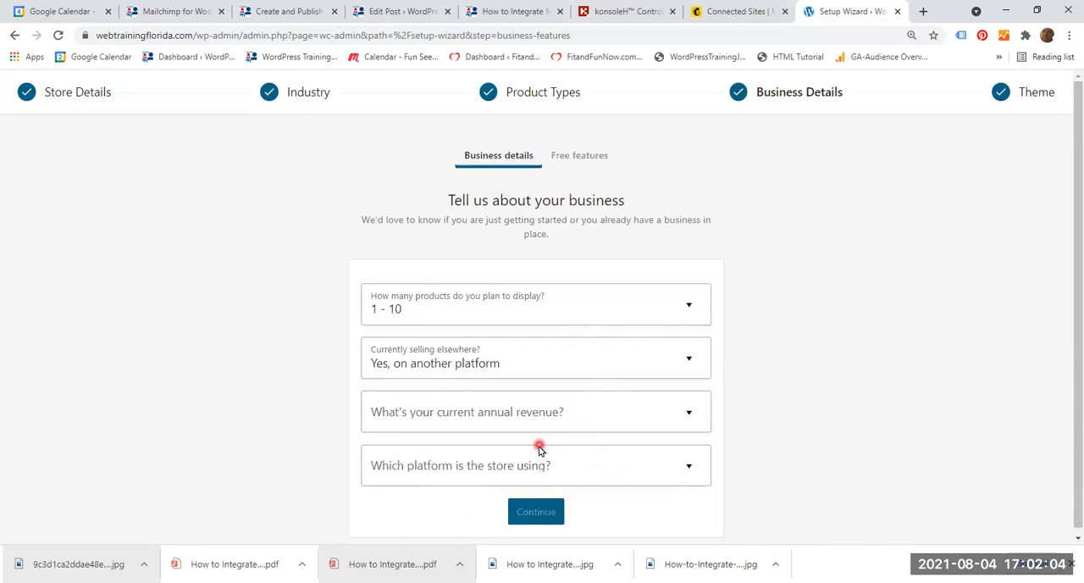
pyautogui.click(686, 362)
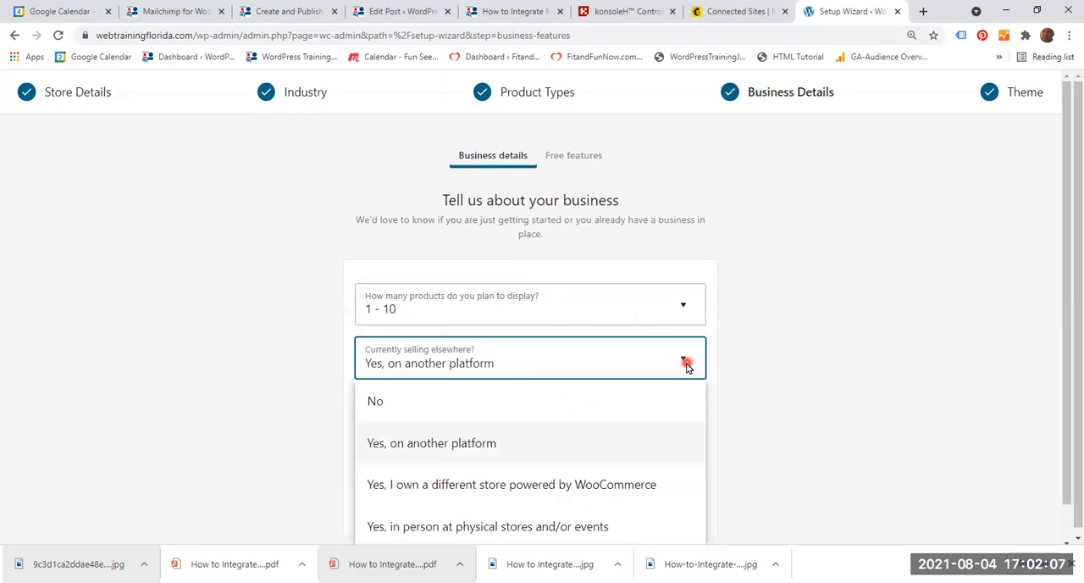
pyautogui.click(379, 409)
# Check the PayFast Buy Now button on the Create and Publish training page and confirm the wizard's business details.
pyautogui.click(274, 13)
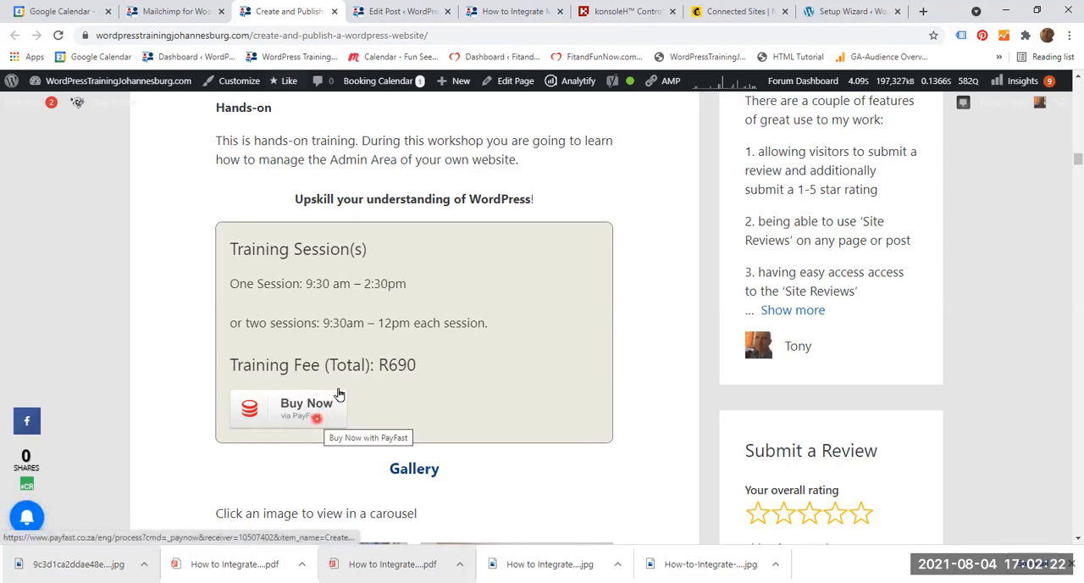
pyautogui.click(847, 11)
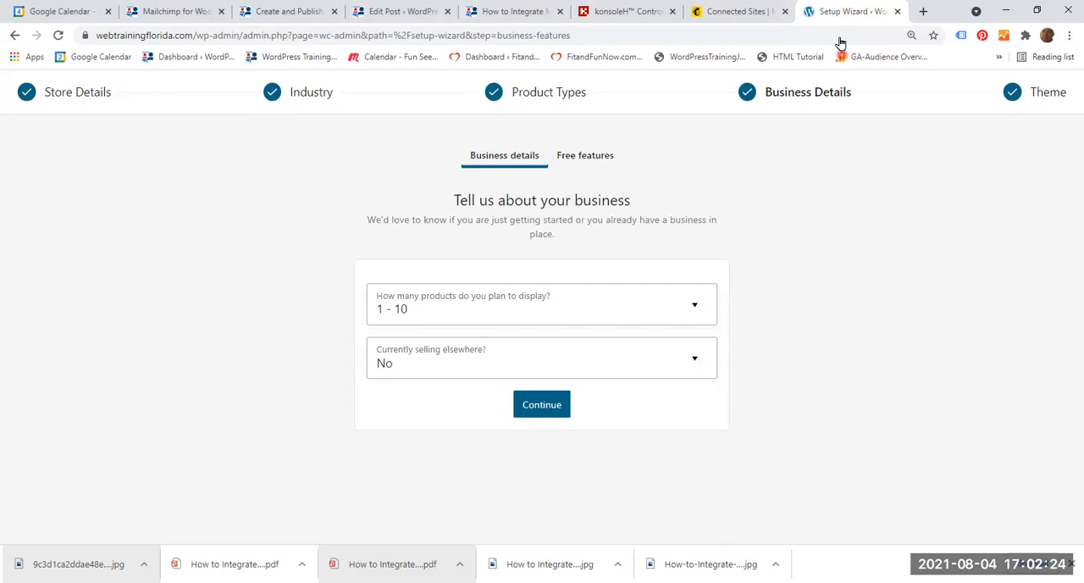
pyautogui.click(552, 409)
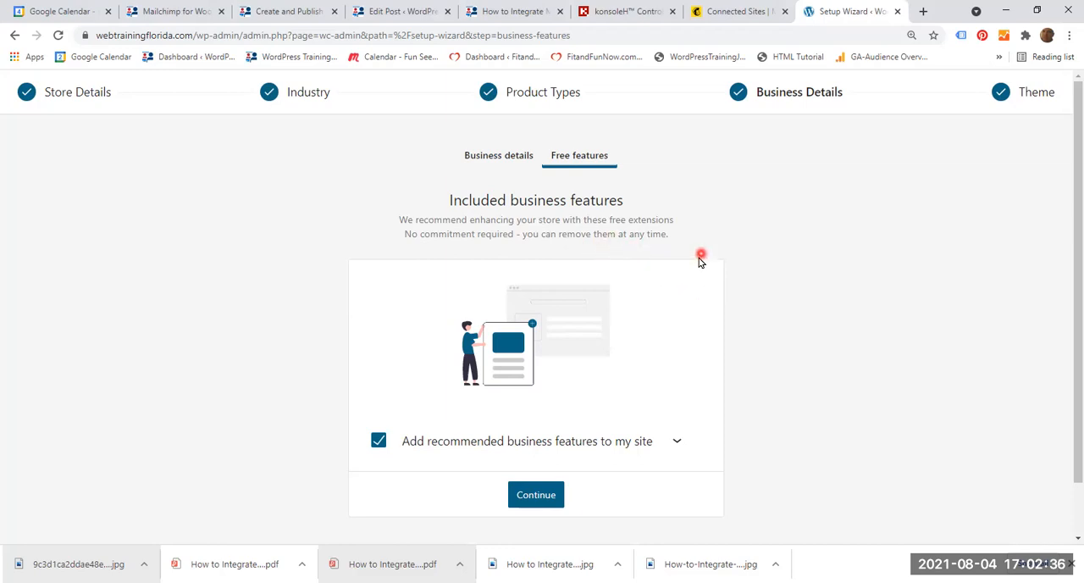
# Expand the recommended business features, exclude MailPoet, keep Mailchimp, and continue to the theme choice.
pyautogui.scroll(-1, 661, 280)
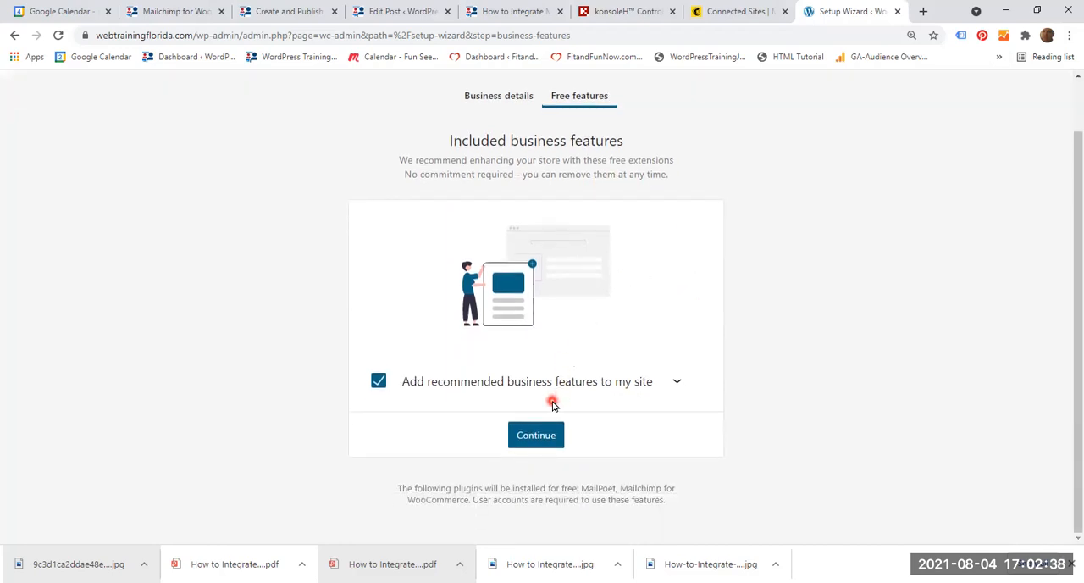
pyautogui.click(677, 382)
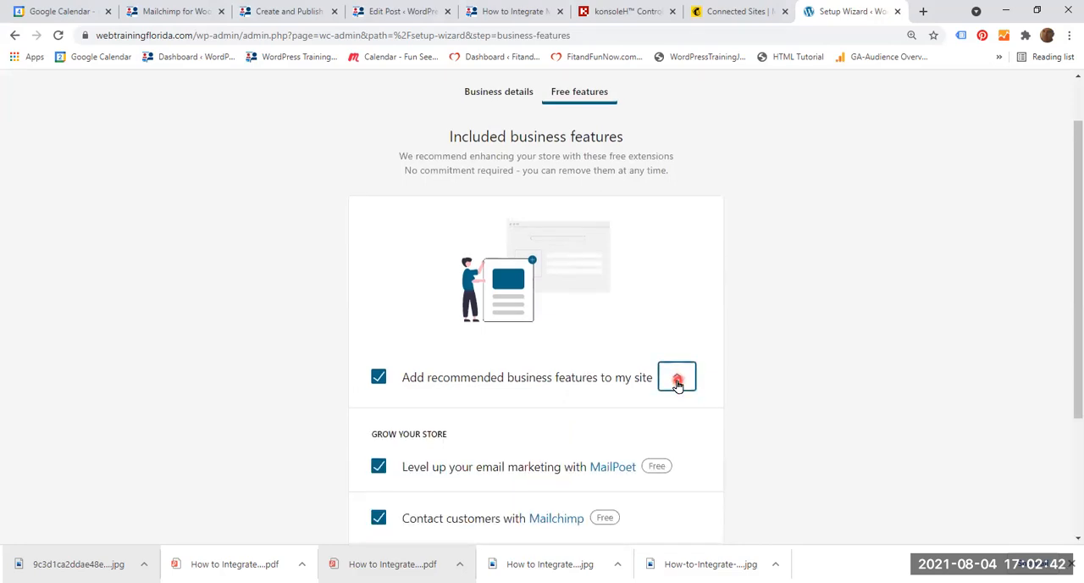
pyautogui.scroll(-1, 675, 398)
pyautogui.scroll(-1, 672, 412)
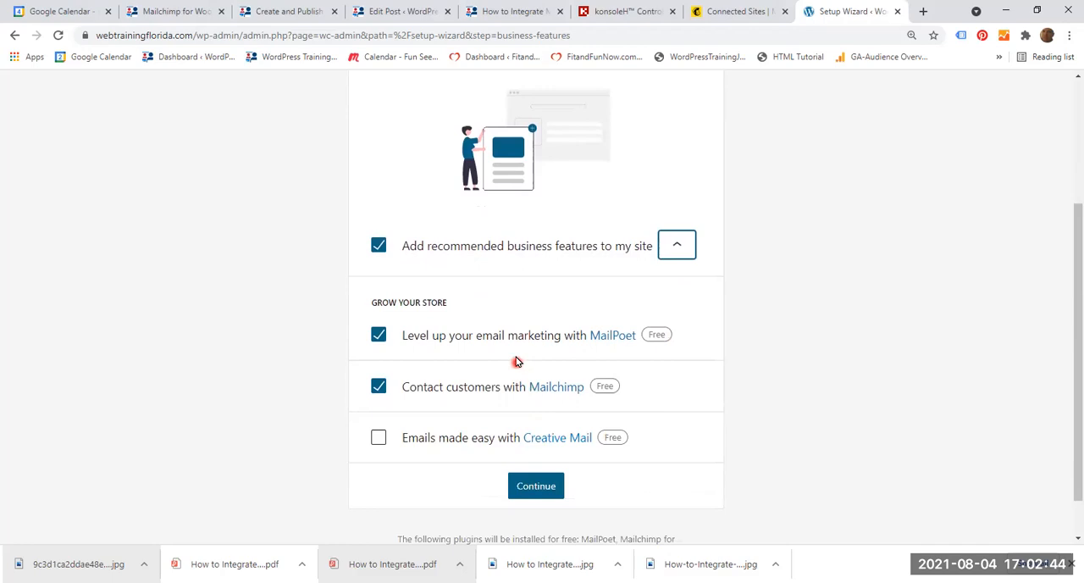
pyautogui.click(379, 335)
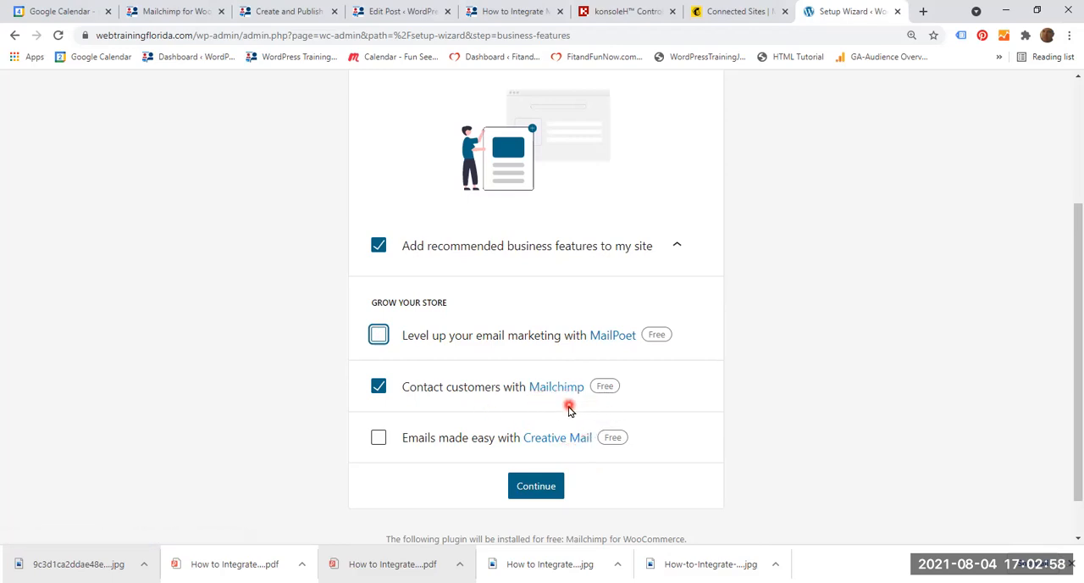
pyautogui.click(532, 492)
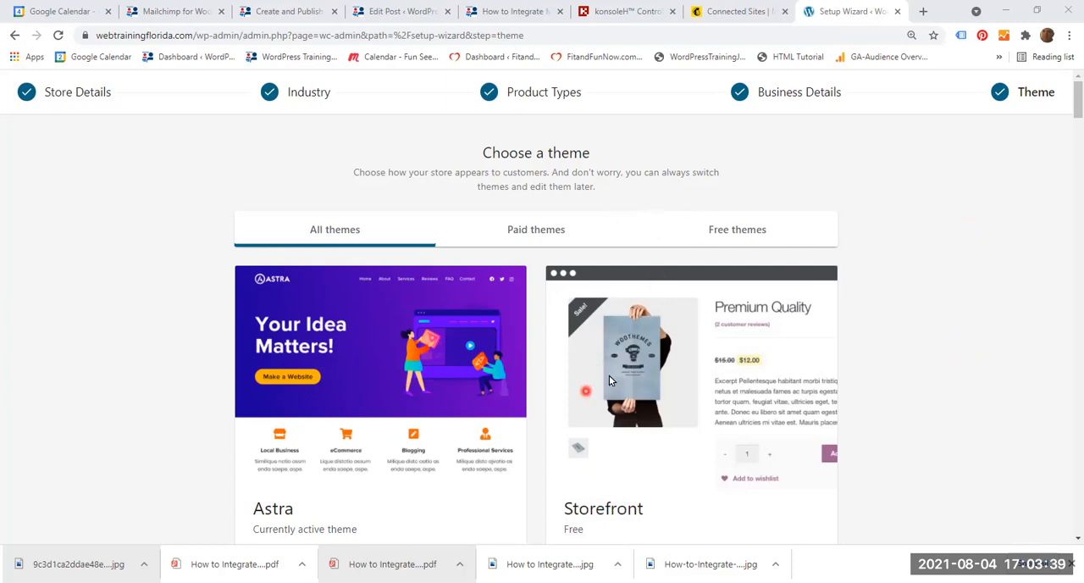
# Browse the available free and paid themes and continue the setup wizard with the active Astra theme.
pyautogui.scroll(-1, 335, 445)
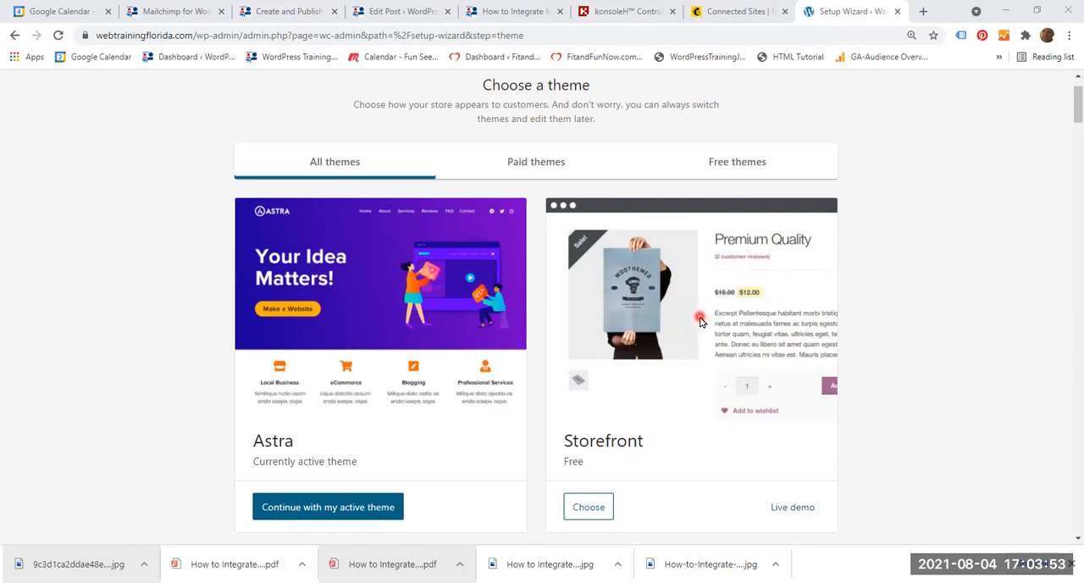
pyautogui.scroll(-2, 720, 373)
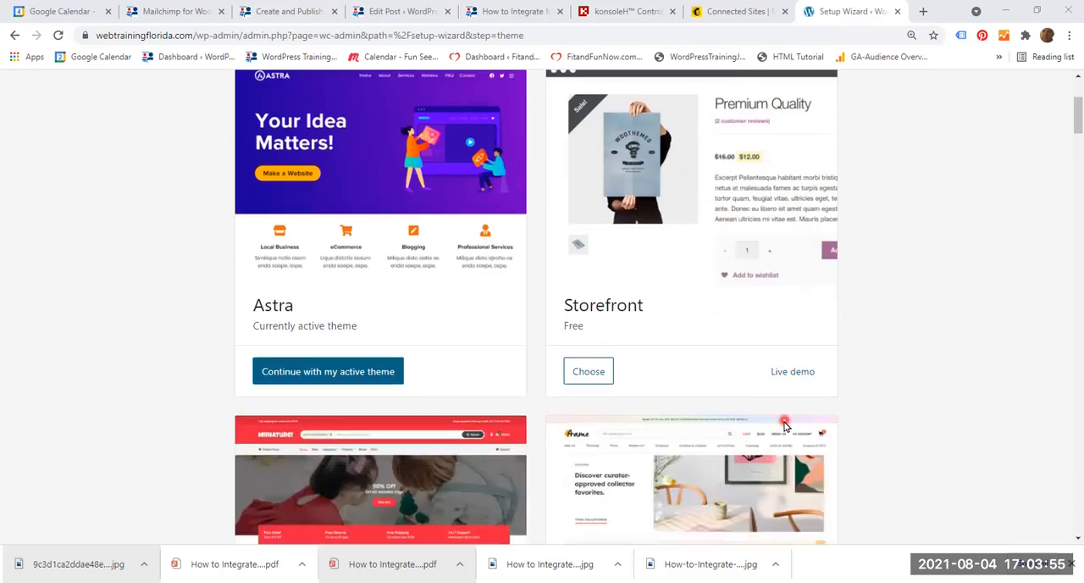
pyautogui.scroll(-2, 782, 432)
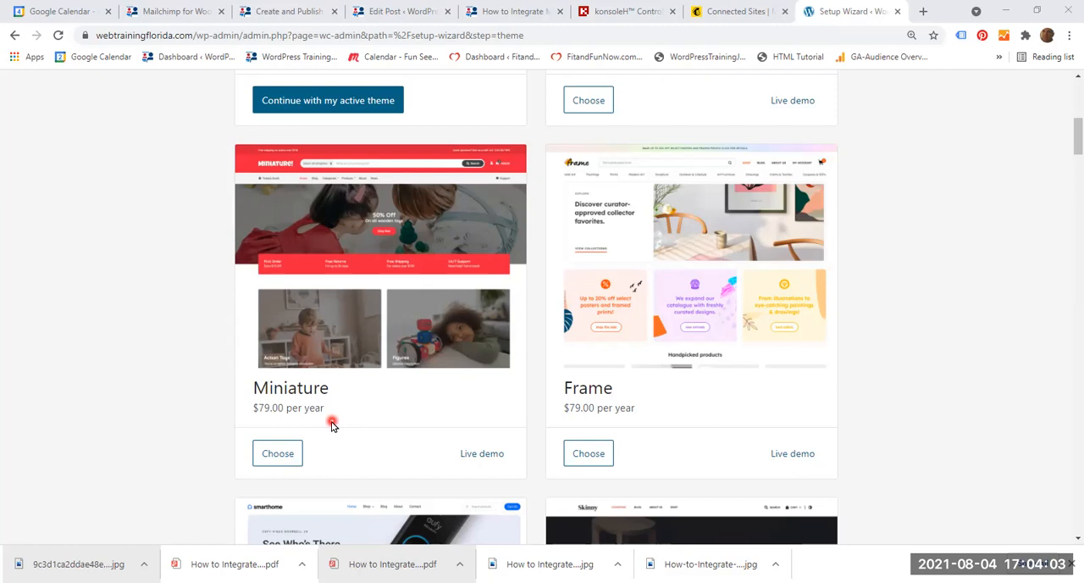
pyautogui.scroll(-7, 452, 447)
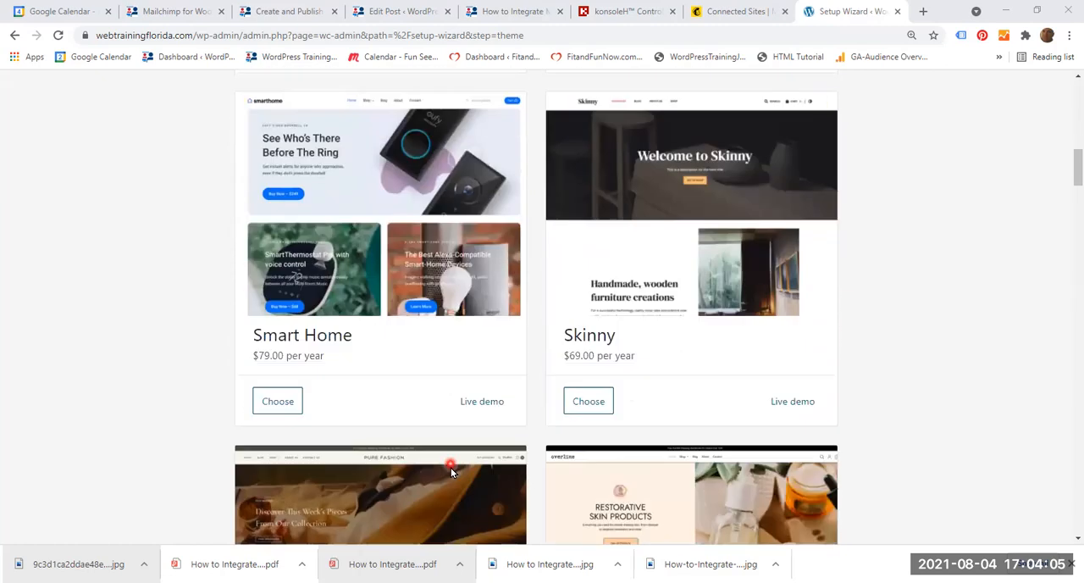
pyautogui.scroll(-2, 448, 472)
pyautogui.scroll(11, 448, 472)
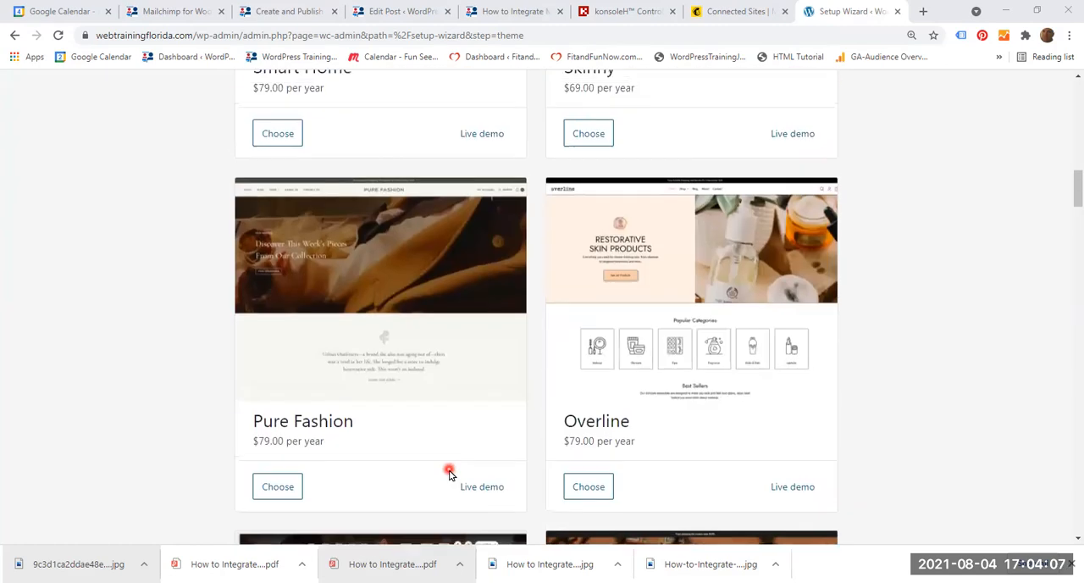
pyautogui.scroll(3, 449, 475)
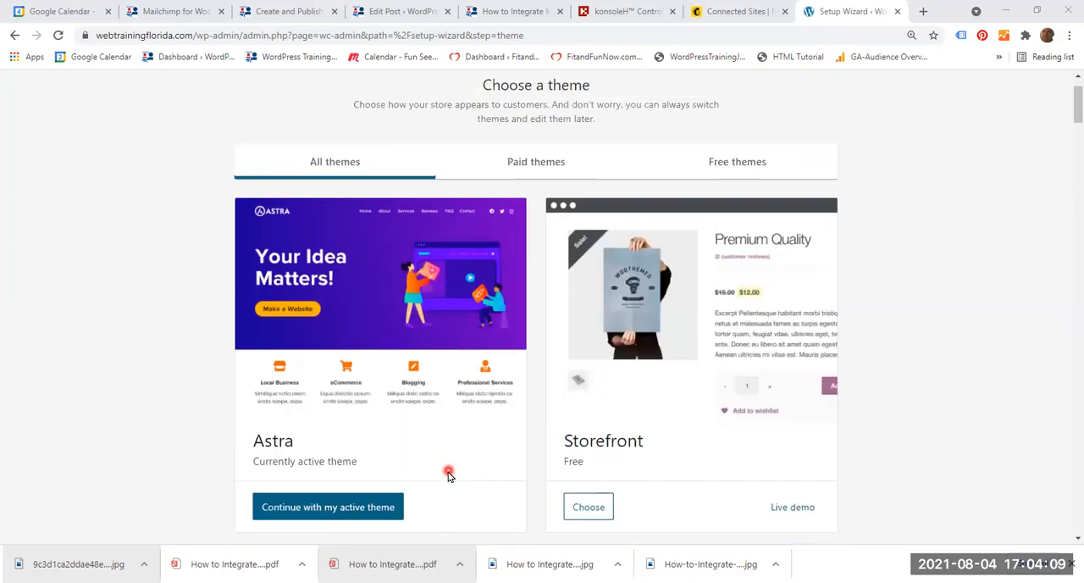
pyautogui.scroll(-1, 449, 476)
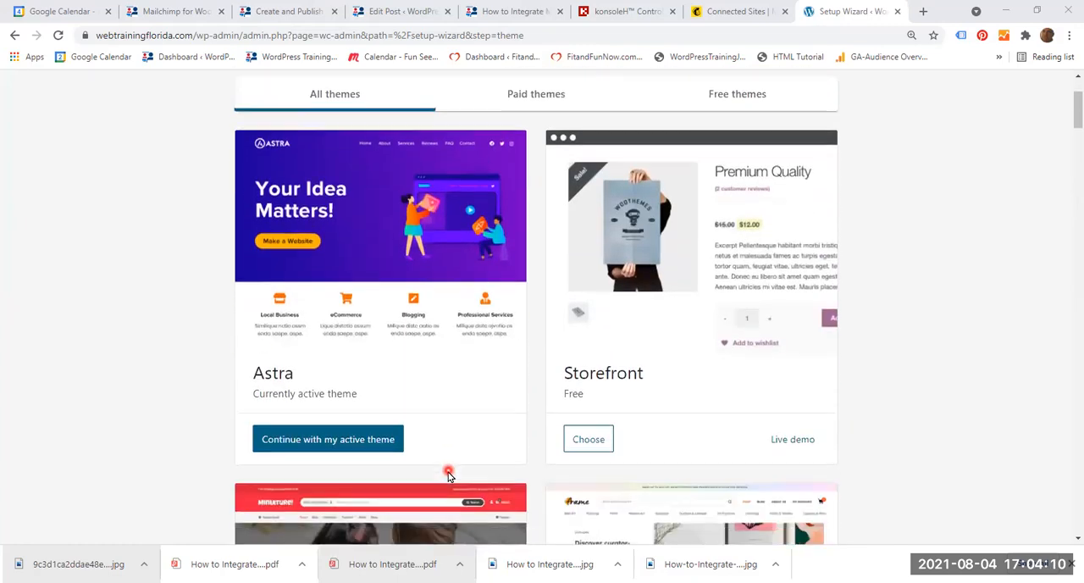
pyautogui.click(338, 444)
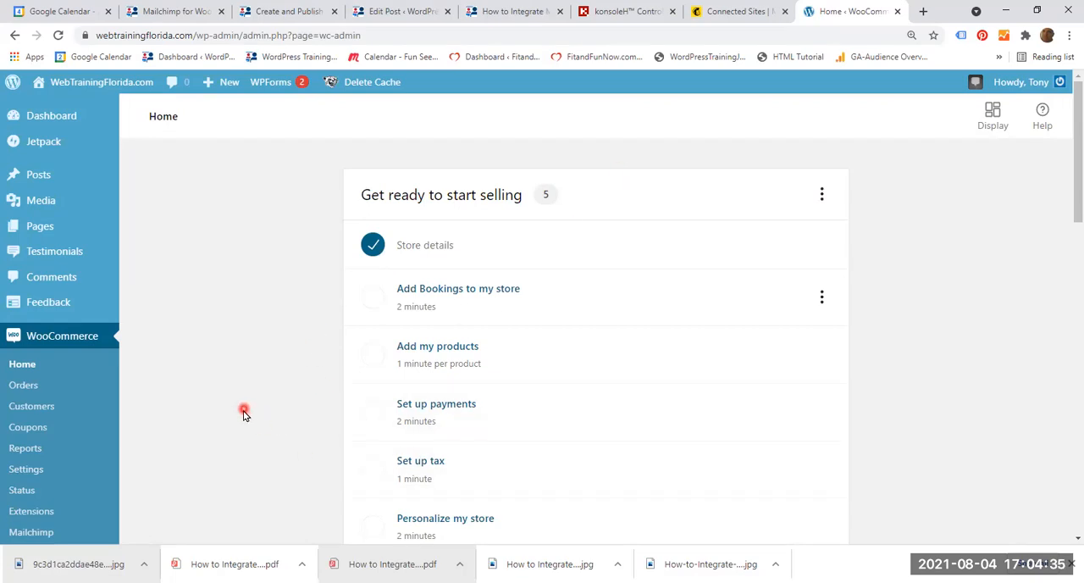
# Open the Mailchimp for WooCommerce page from the WooCommerce section.
pyautogui.scroll(-1, 243, 413)
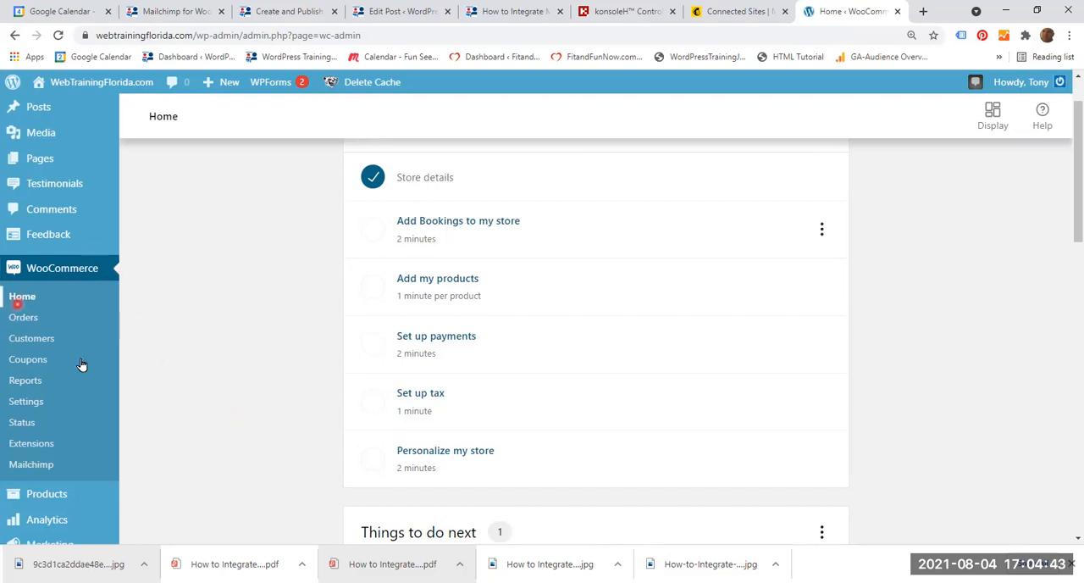
pyautogui.click(39, 468)
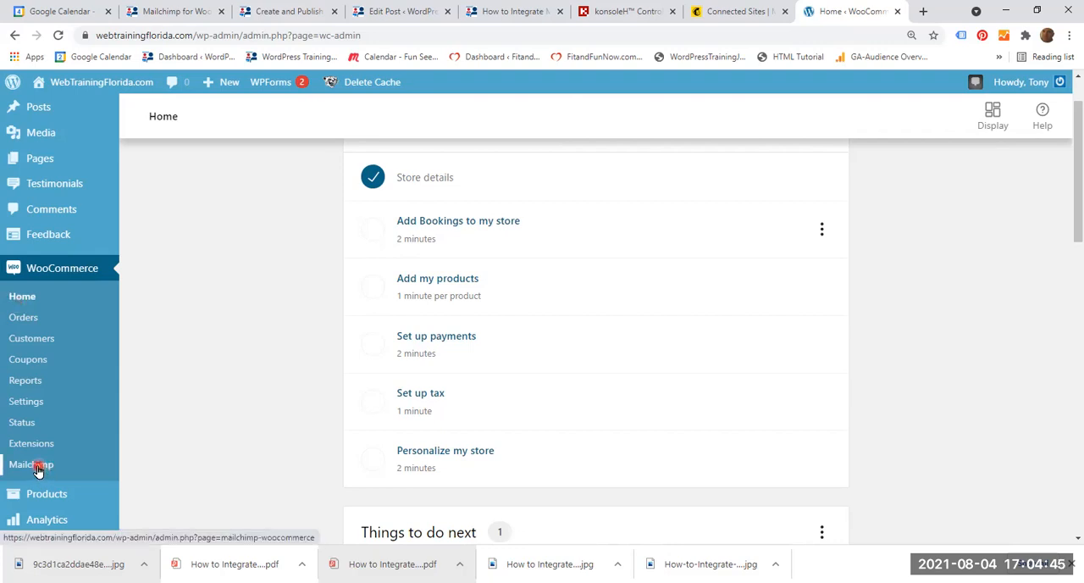
pyautogui.click(37, 469)
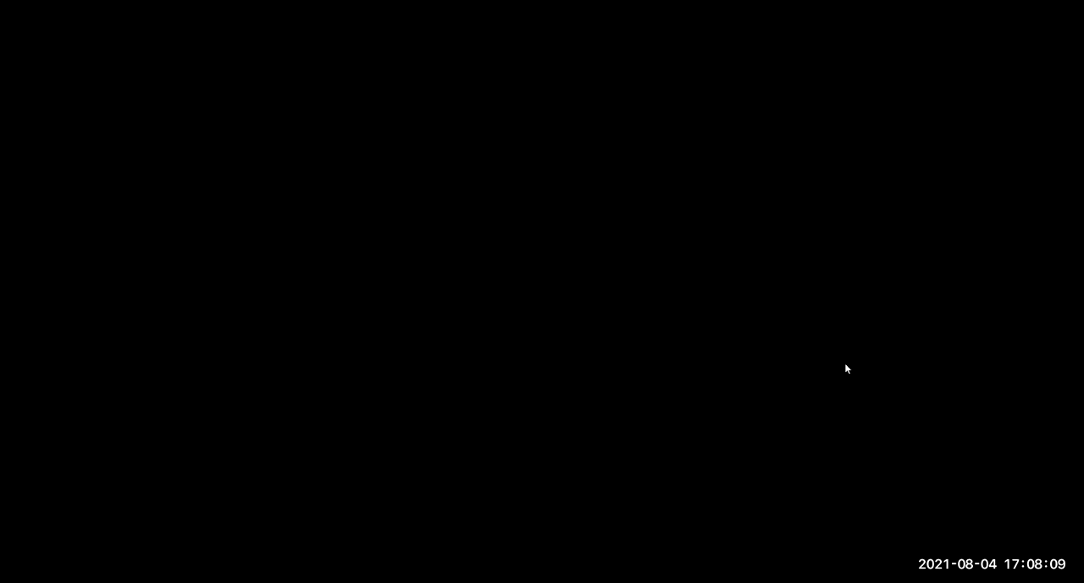
pyautogui.click(844, 336)
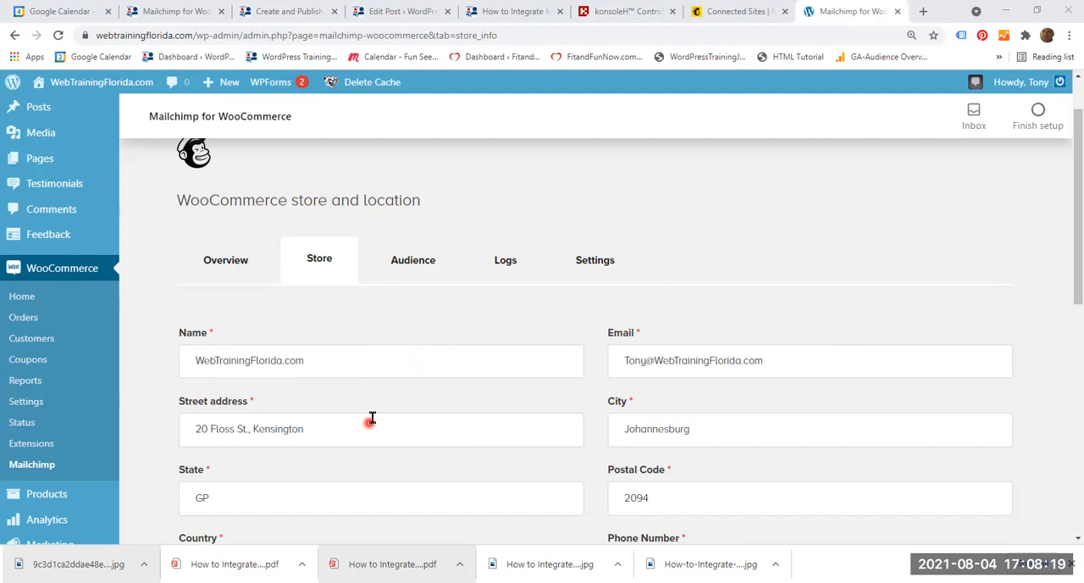
# Review the store details and locale, keep the plugin permission level at Administrators Only, and save all changes.
pyautogui.scroll(-2, 370, 417)
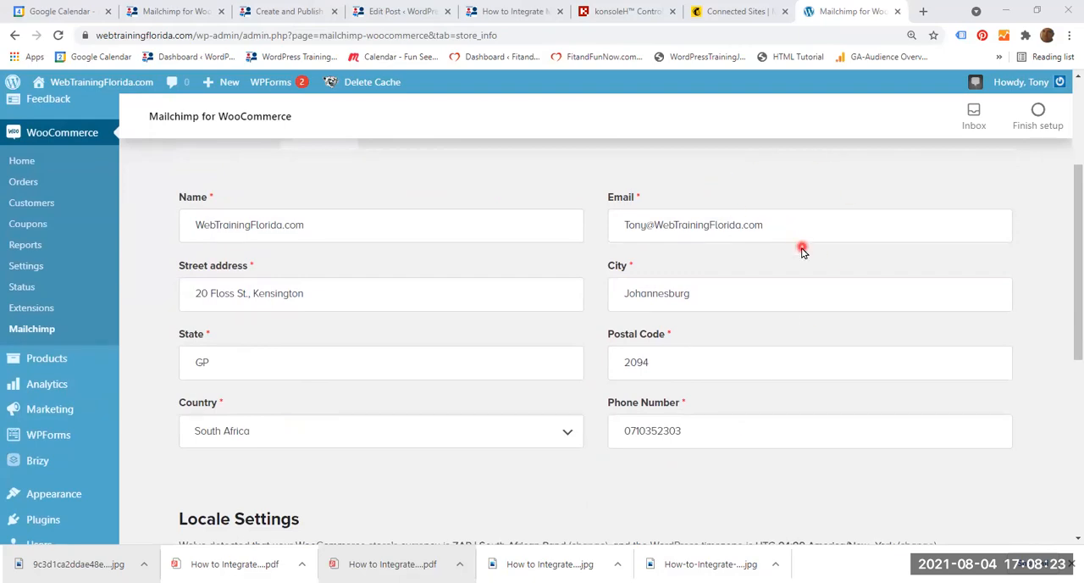
pyautogui.scroll(-1, 748, 347)
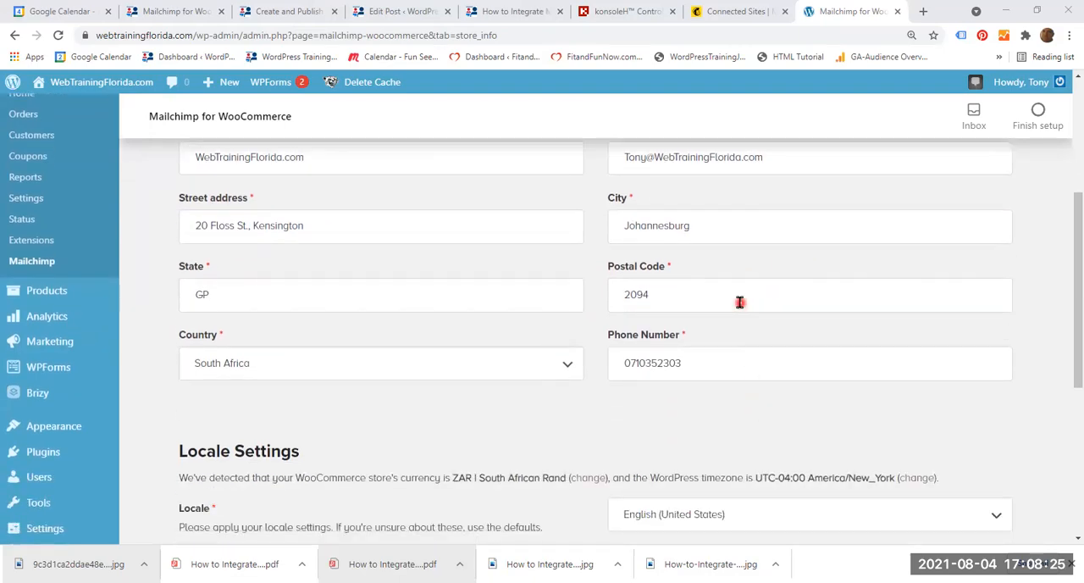
pyautogui.scroll(-1, 727, 386)
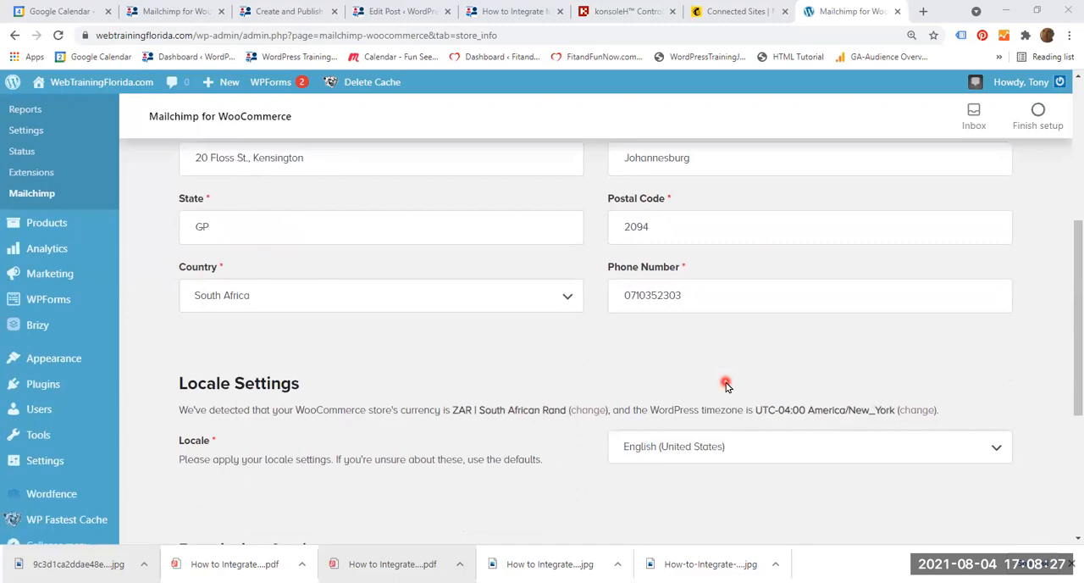
pyautogui.scroll(-1, 724, 382)
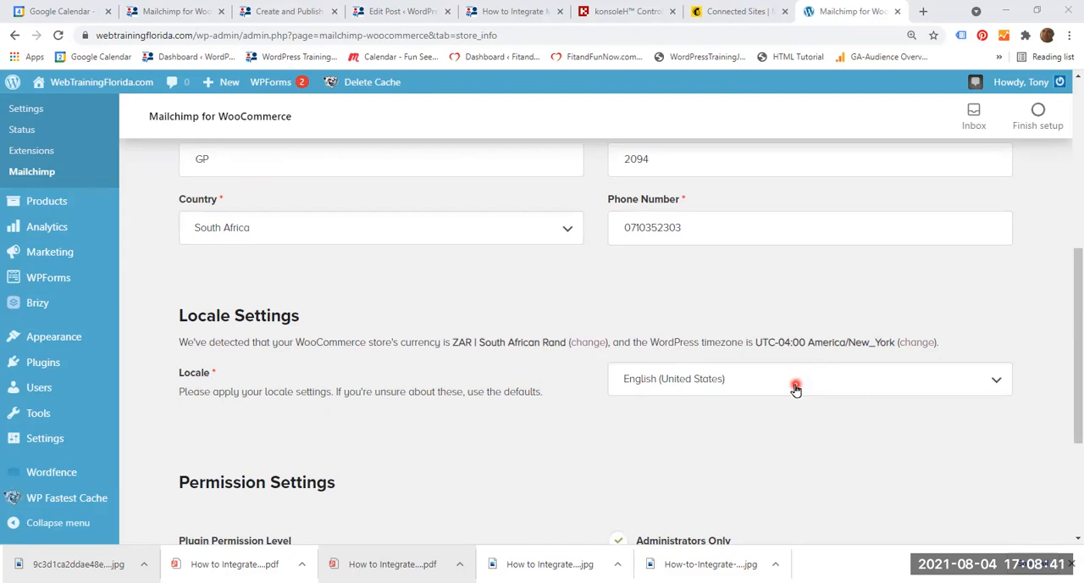
pyautogui.scroll(-3, 792, 399)
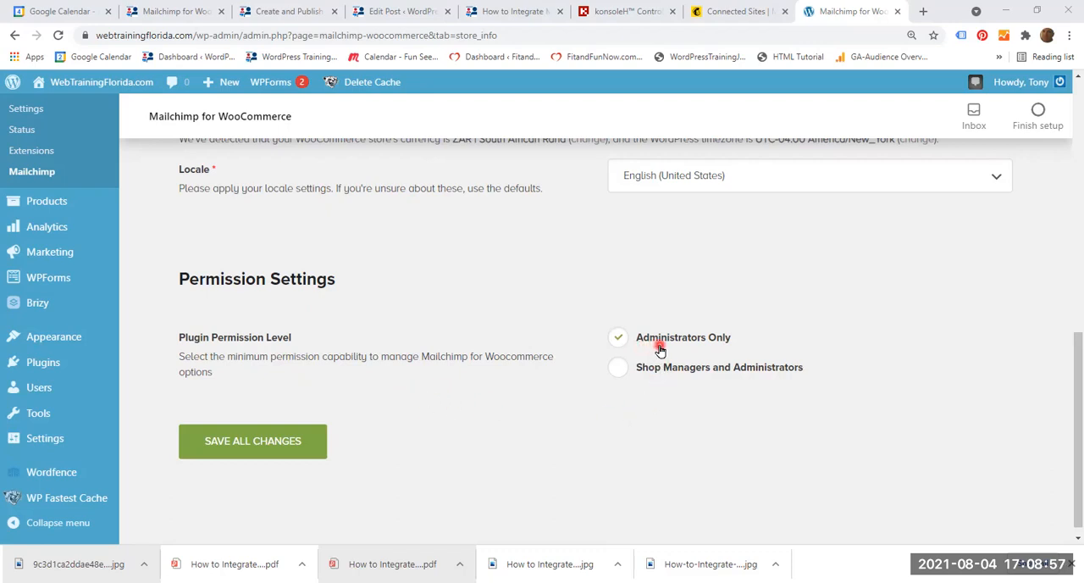
pyautogui.click(616, 371)
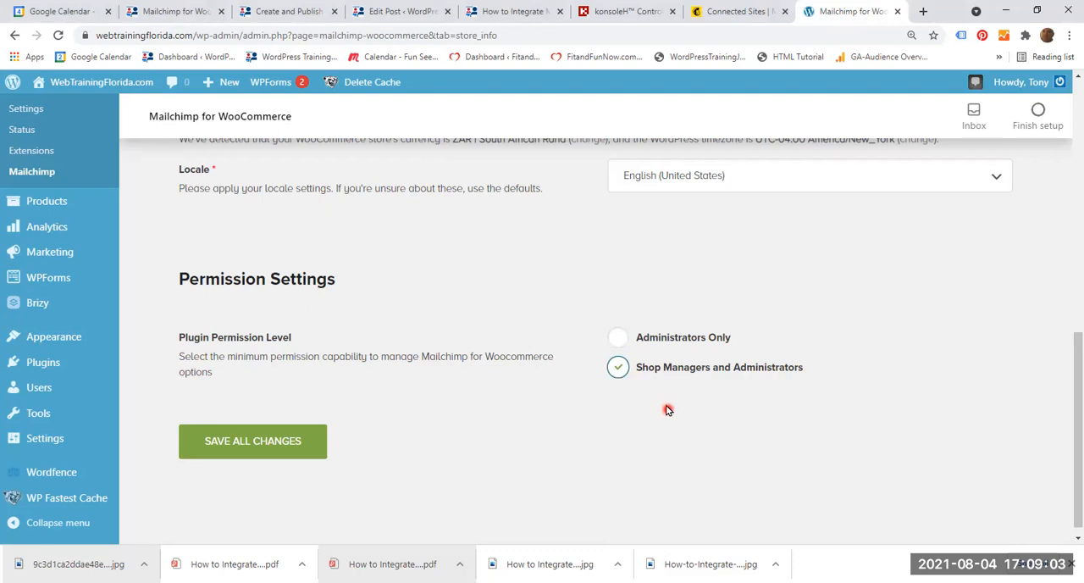
pyautogui.click(617, 338)
pyautogui.click(261, 441)
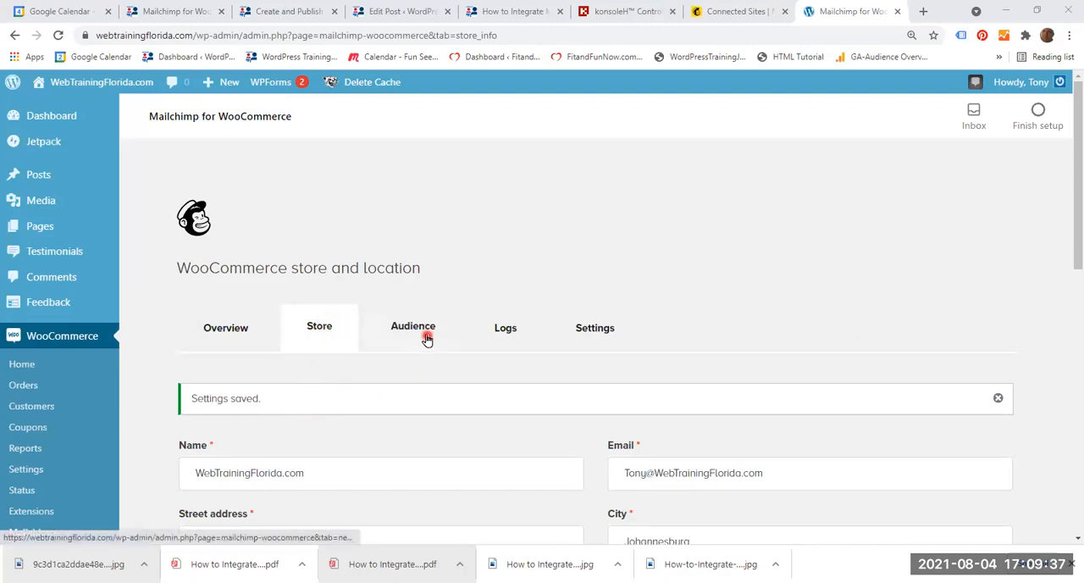
# Open the Mailchimp audience settings and review the connected audience, audience defaults and opt-in display options.
pyautogui.click(520, 327)
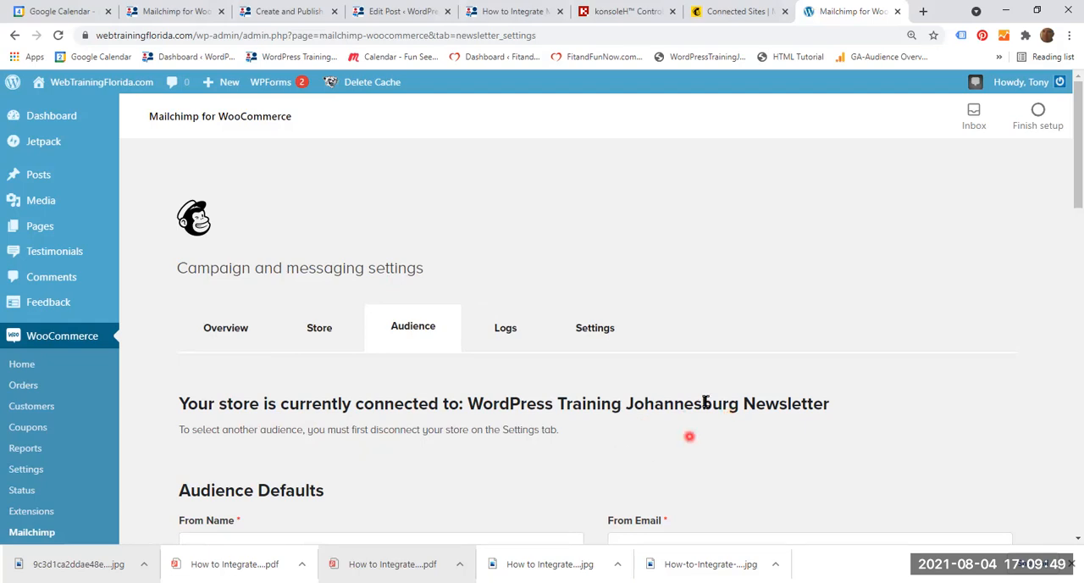
pyautogui.scroll(-1, 627, 462)
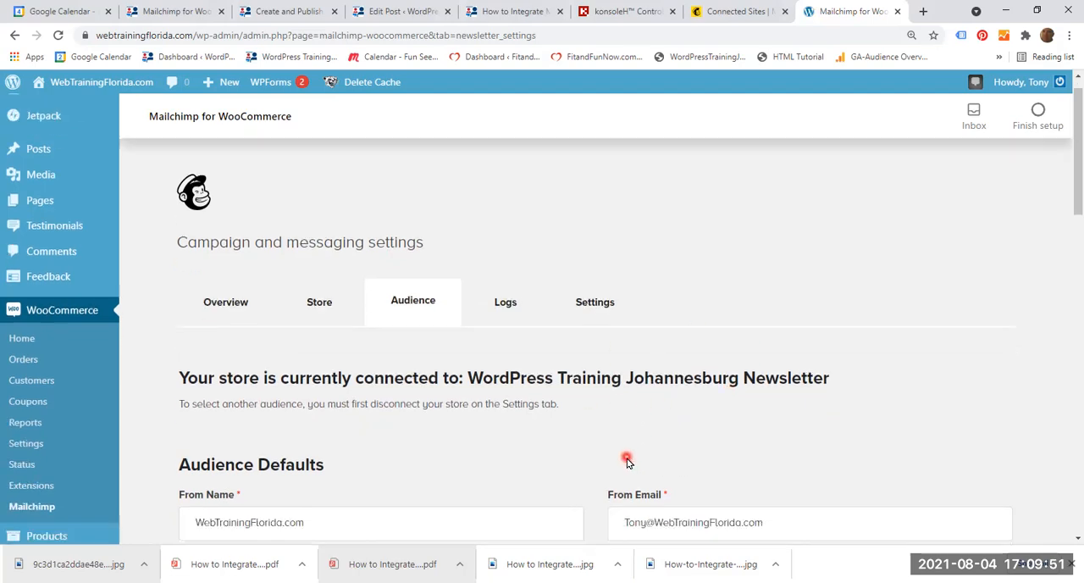
pyautogui.scroll(-1, 628, 461)
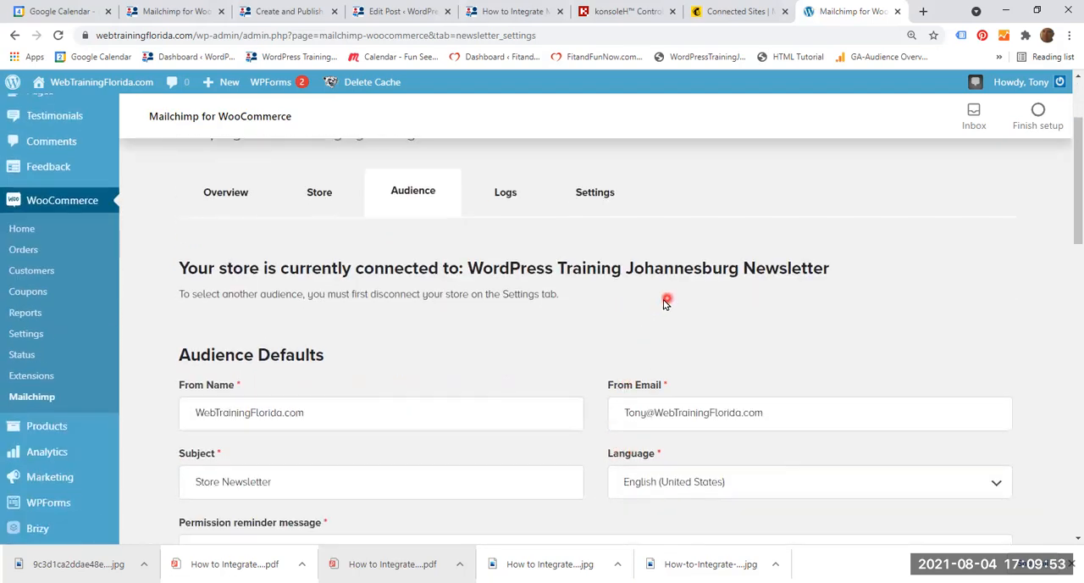
pyautogui.scroll(-1, 463, 410)
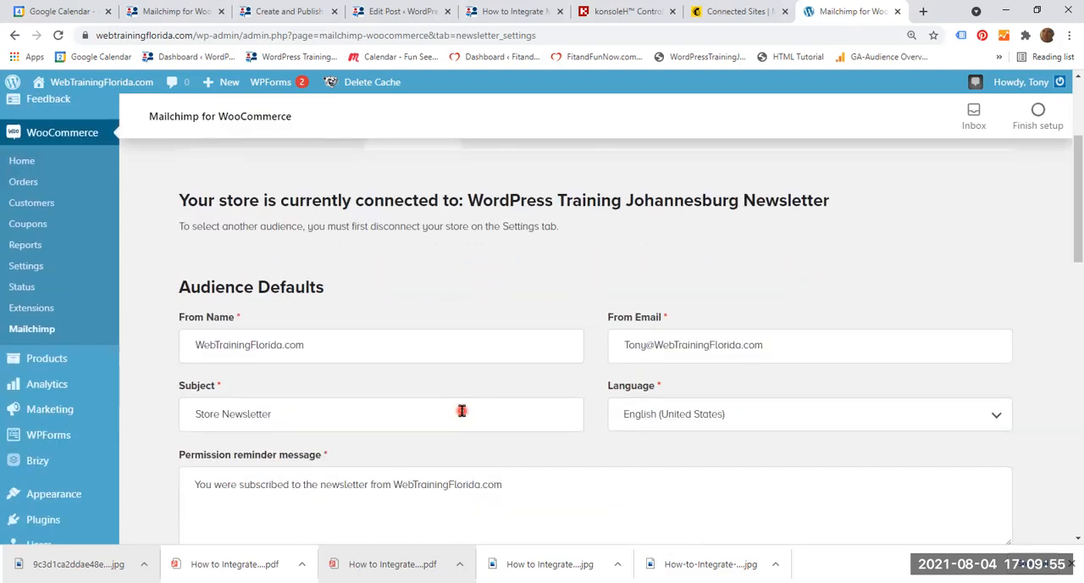
pyautogui.scroll(-3, 461, 411)
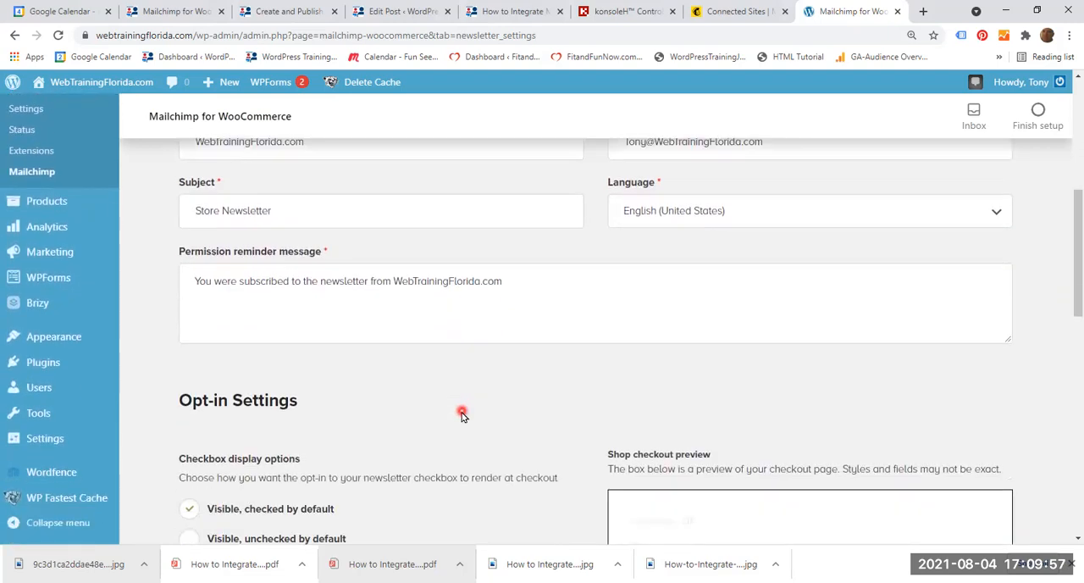
pyautogui.scroll(-2, 461, 413)
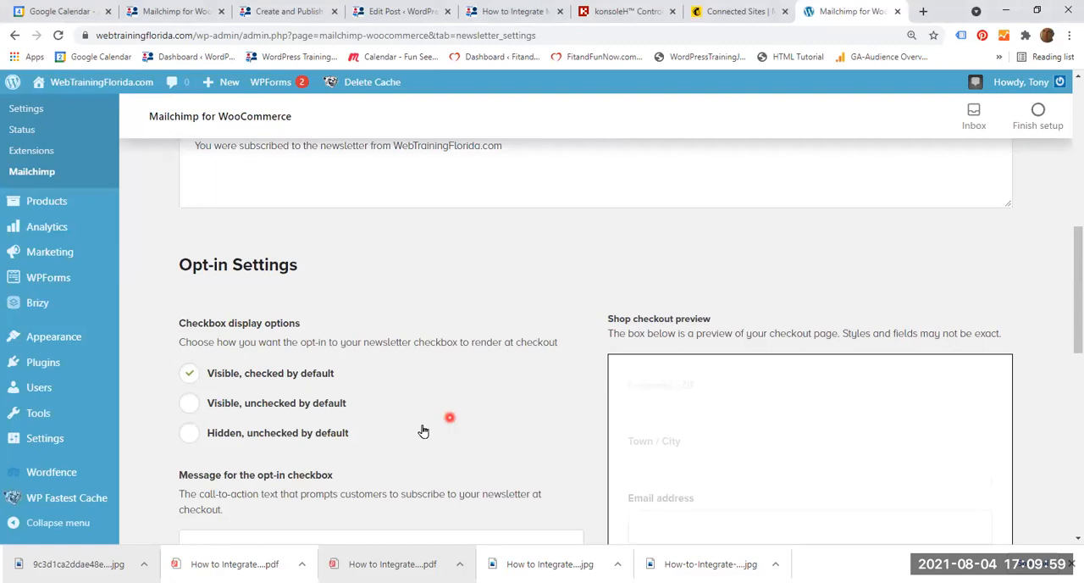
pyautogui.scroll(-1, 365, 386)
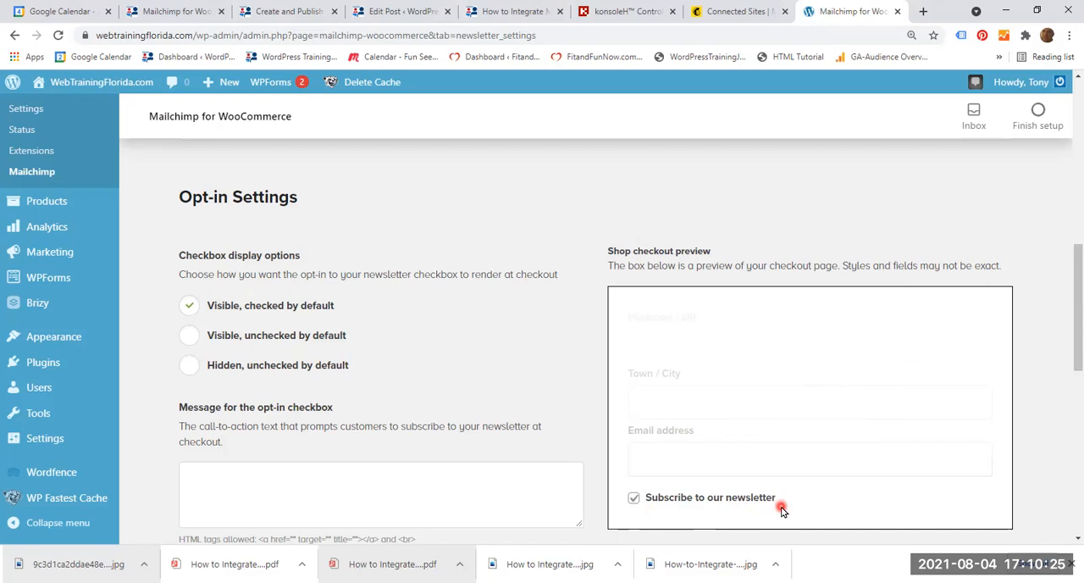
# Preview the opt-in checkbox as Visible, unchecked by default, restore Visible, checked by default, and review the advanced opt-in, subscriber and product settings.
pyautogui.click(187, 338)
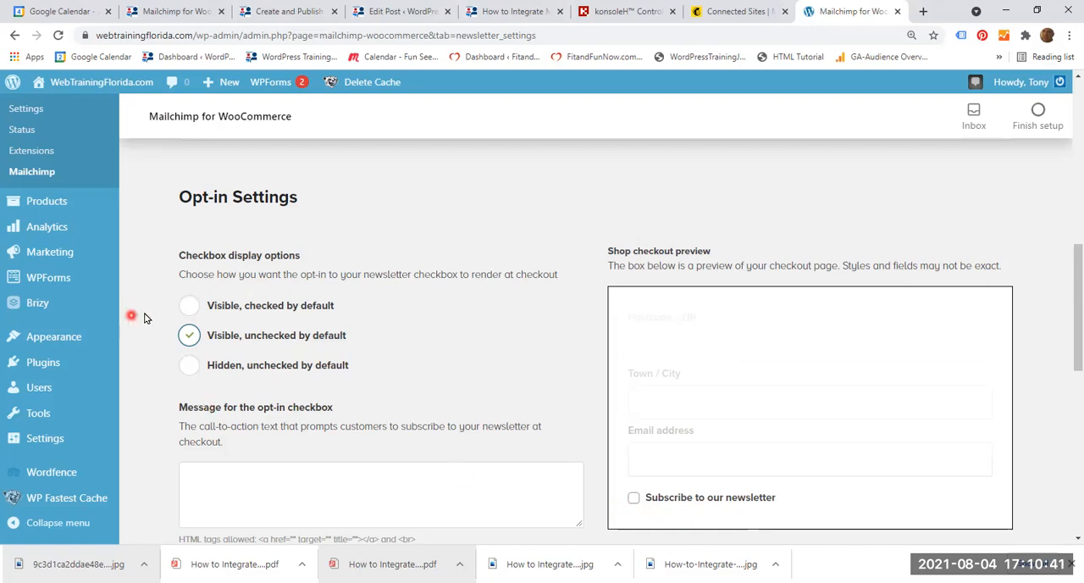
pyautogui.click(188, 305)
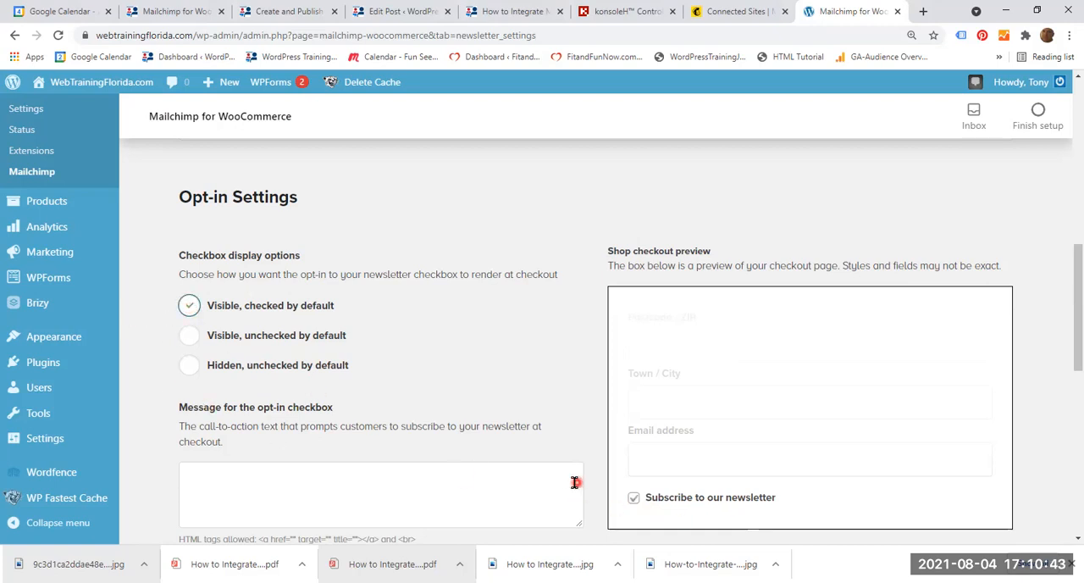
pyautogui.scroll(-2, 558, 482)
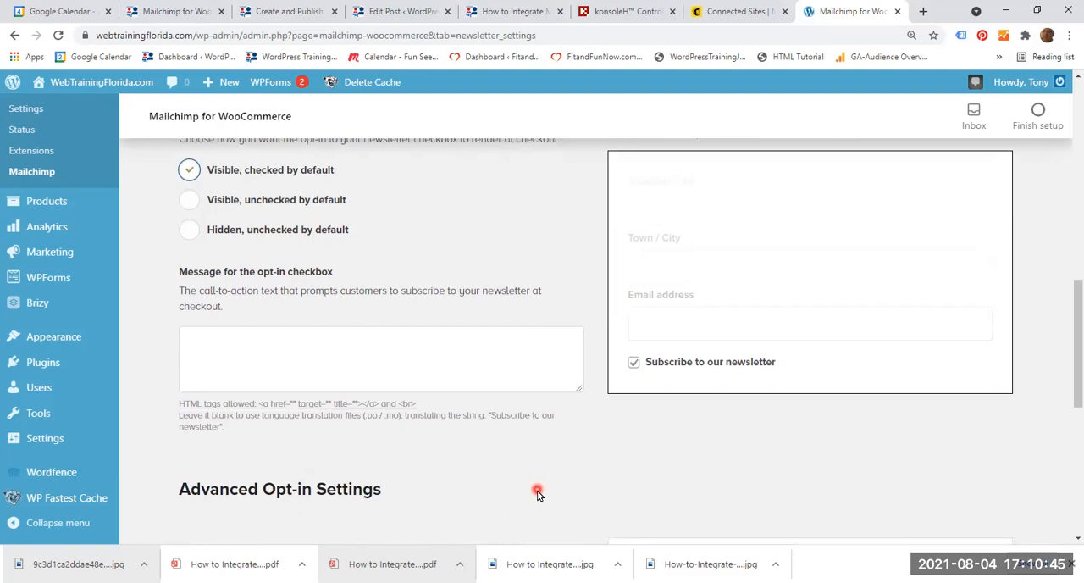
pyautogui.scroll(-3, 537, 495)
pyautogui.scroll(-2, 528, 501)
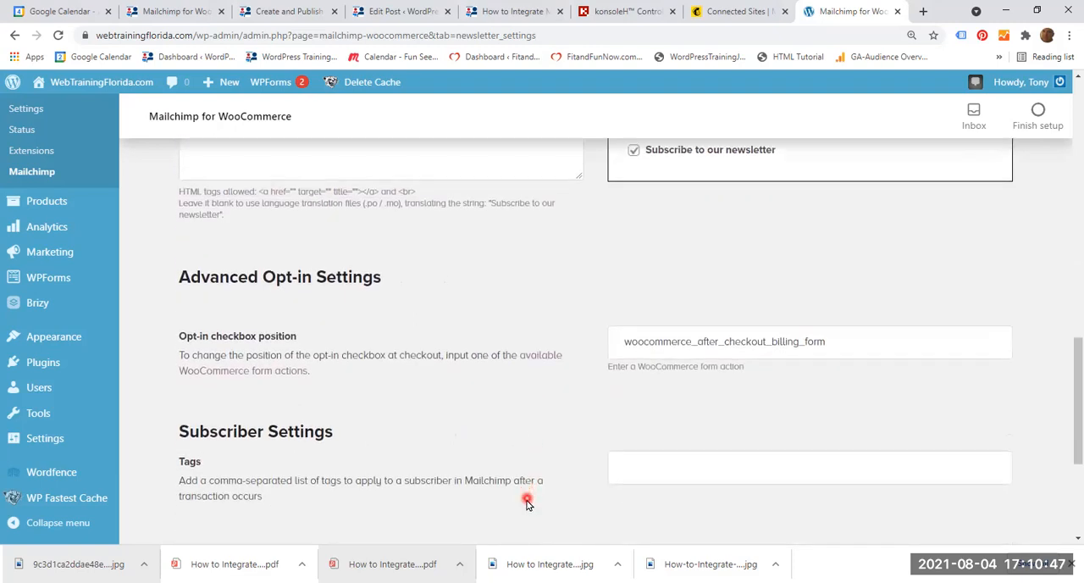
pyautogui.scroll(-1, 520, 508)
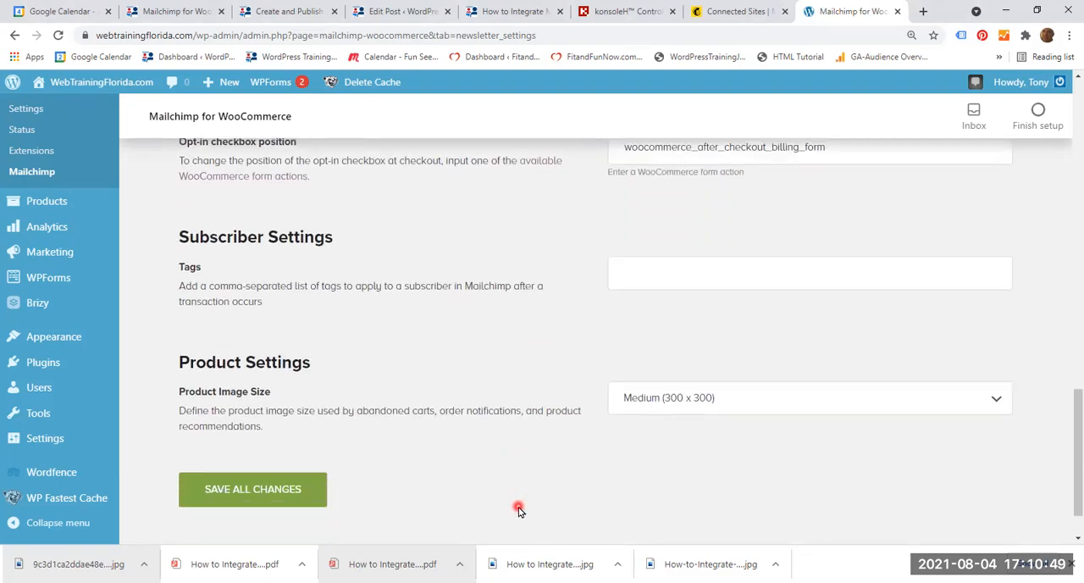
# Open the Mailchimp connection settings and examine the newsletter opt-in and store disconnection options.
pyautogui.scroll(15, 518, 511)
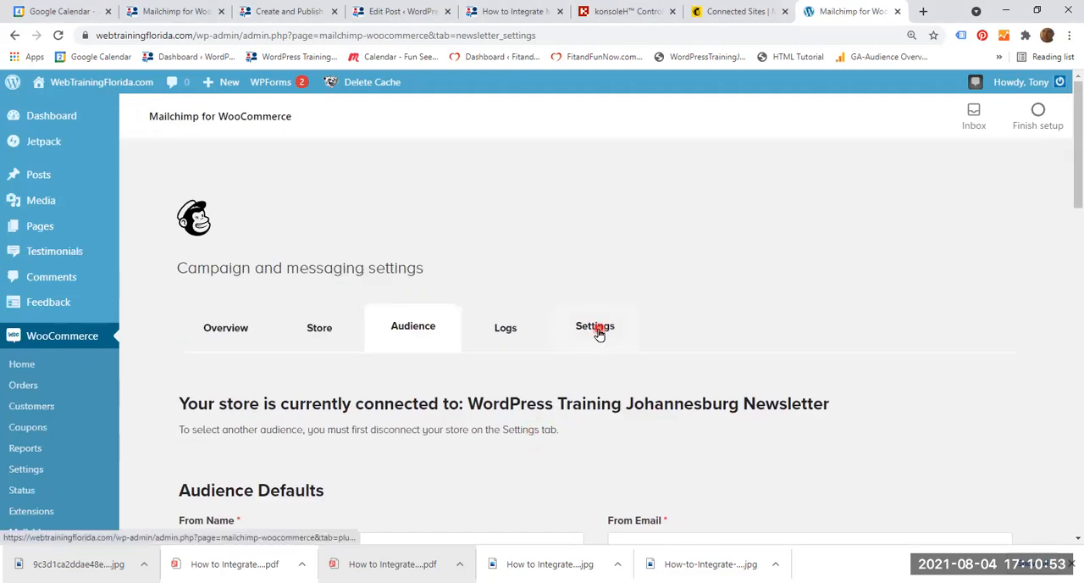
pyautogui.click(597, 330)
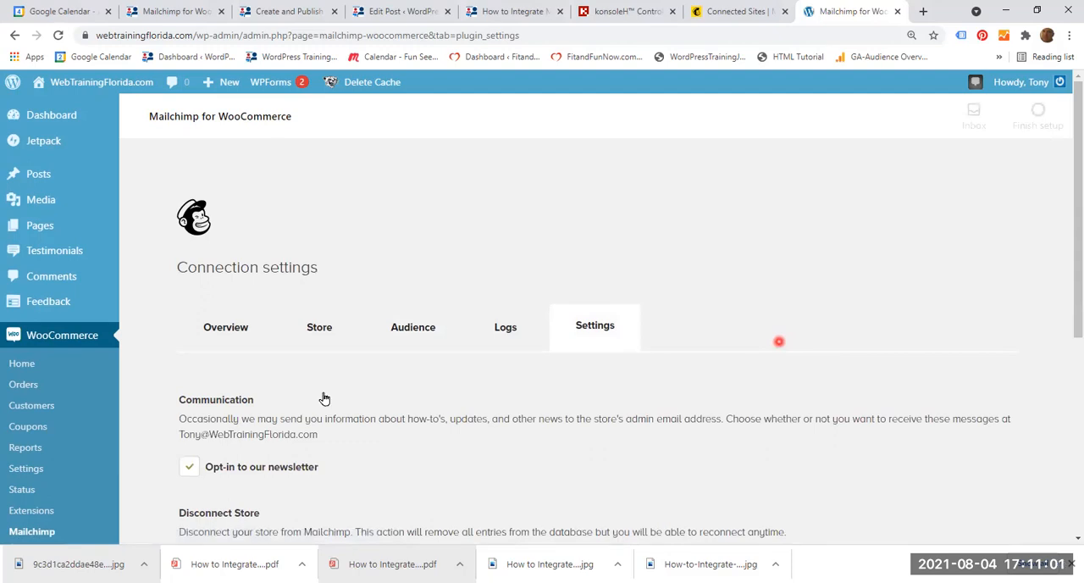
pyautogui.scroll(-1, 323, 398)
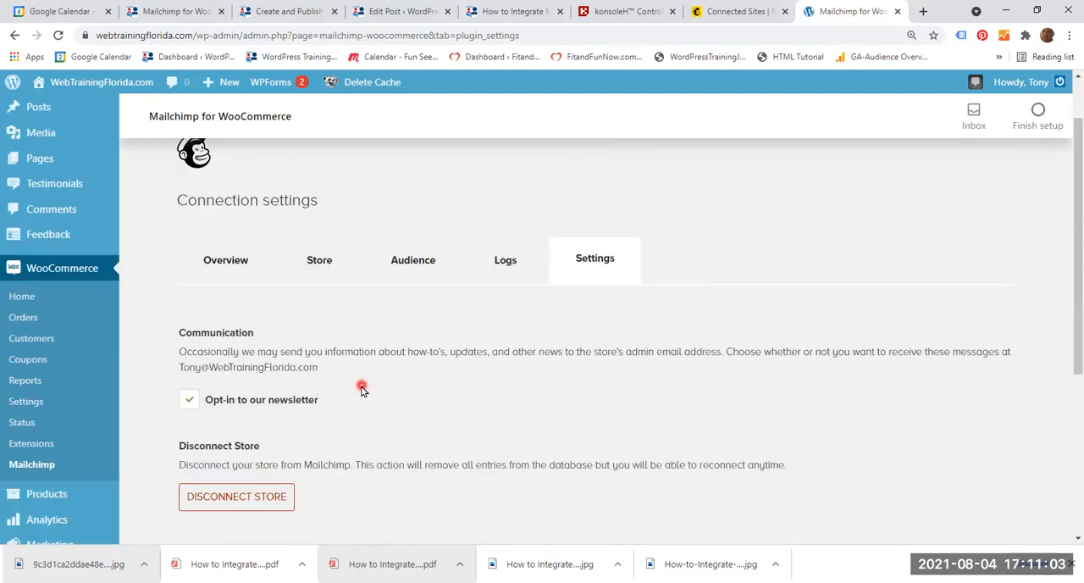